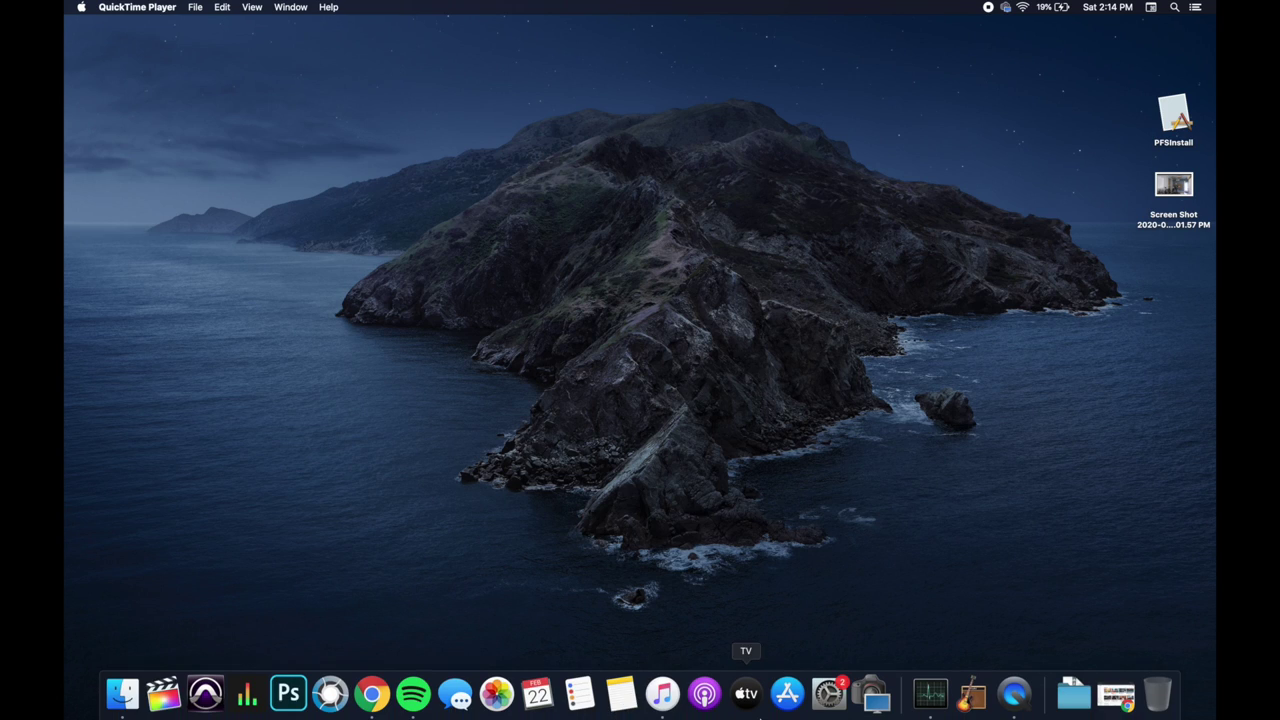
# - Launch EZdrummer 2 standalone from a Spotlight search for 'ez' and open its Settings menu
pyautogui.click(658, 607)
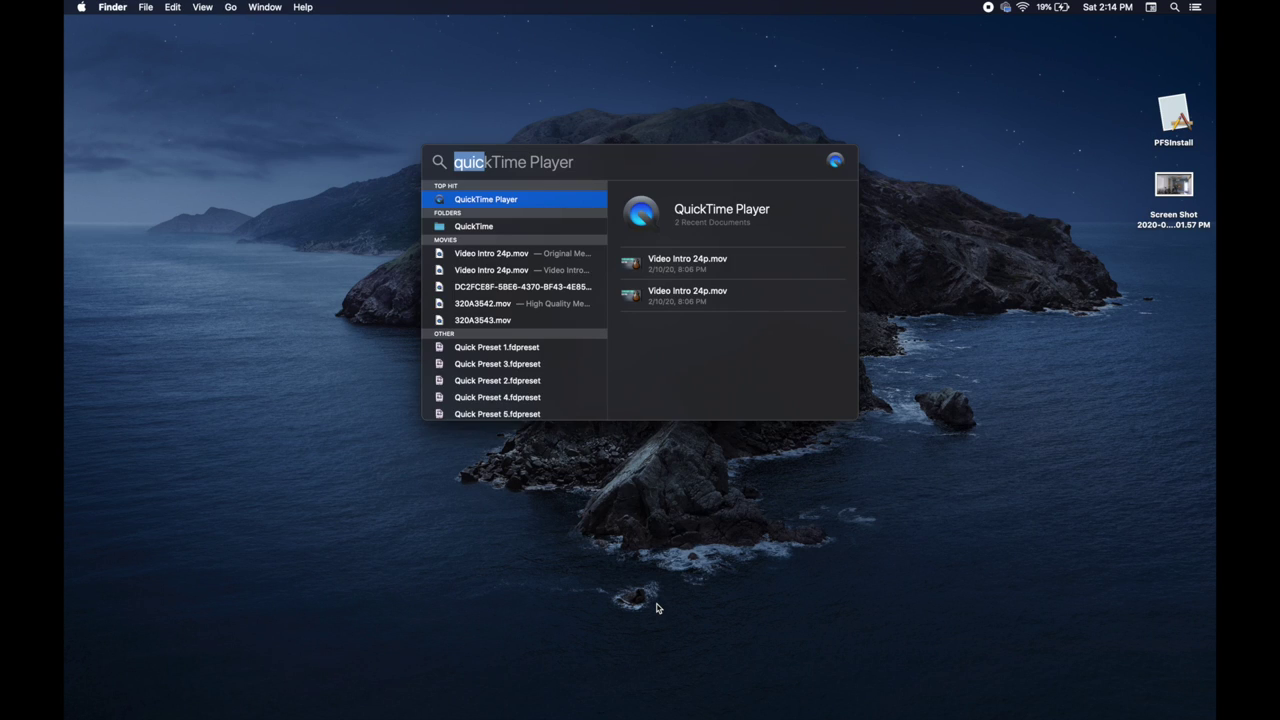
pyautogui.write('ez')
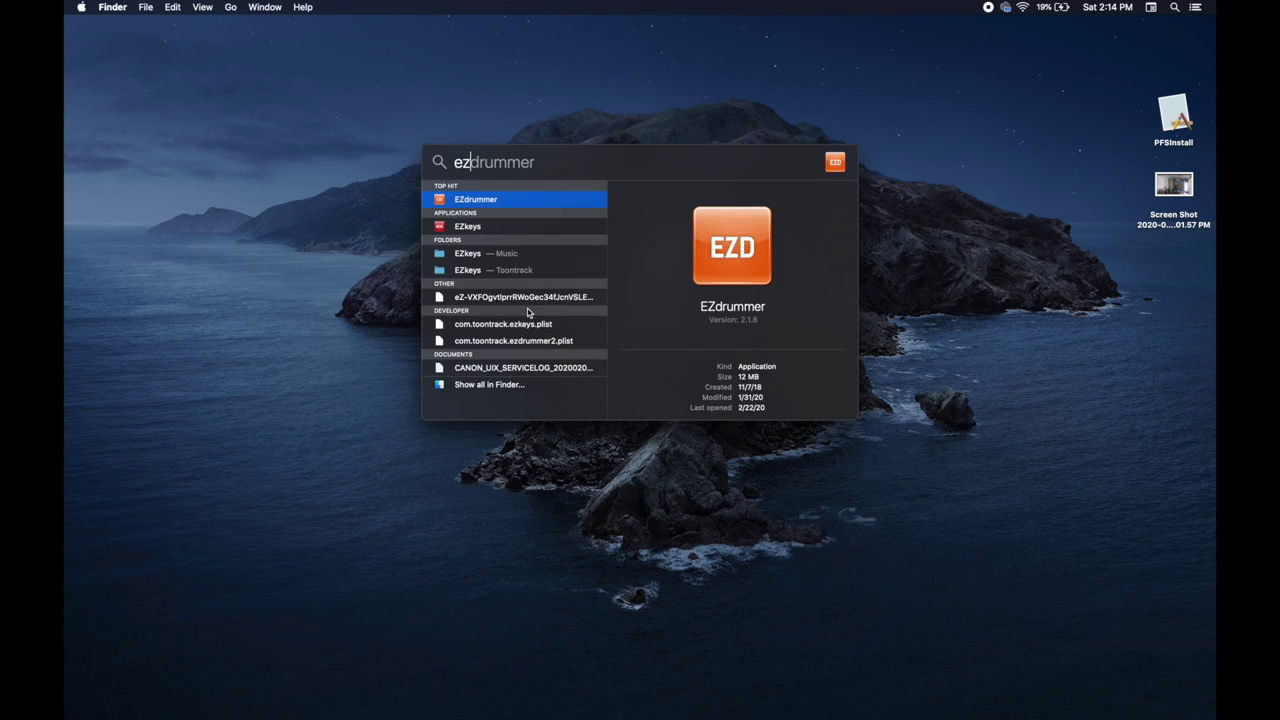
pyautogui.click(487, 201)
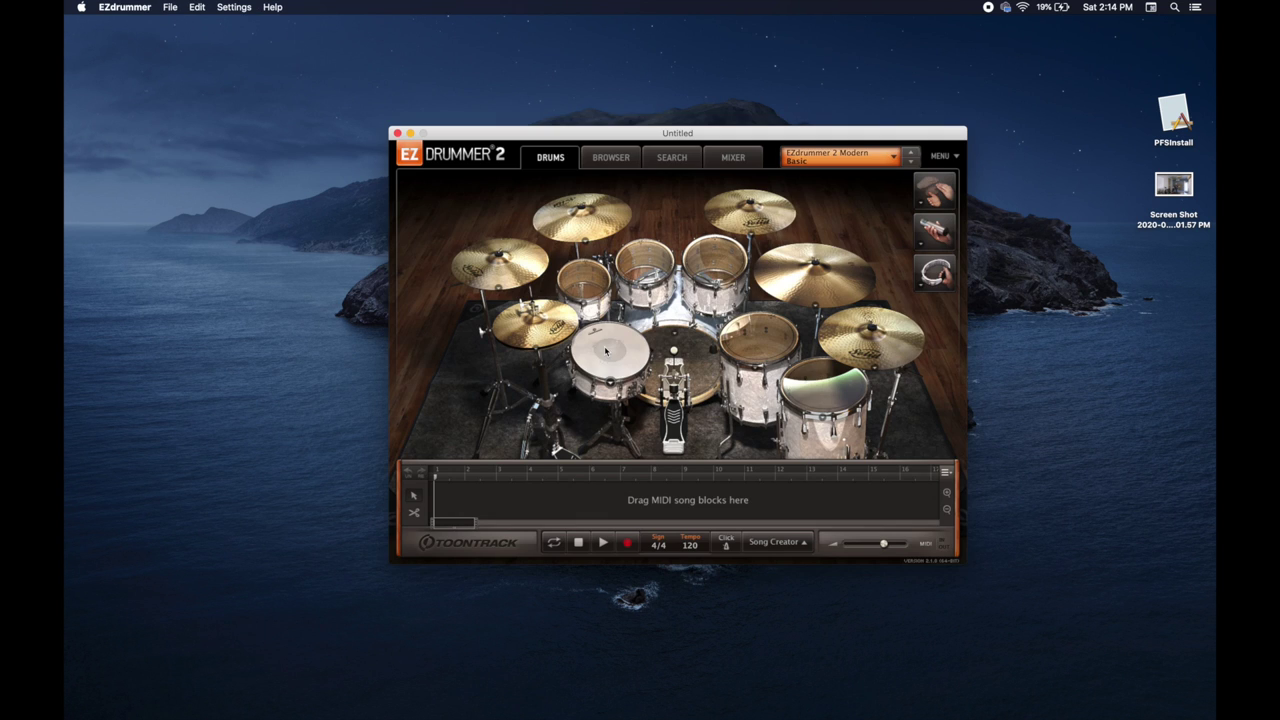
pyautogui.click(233, 8)
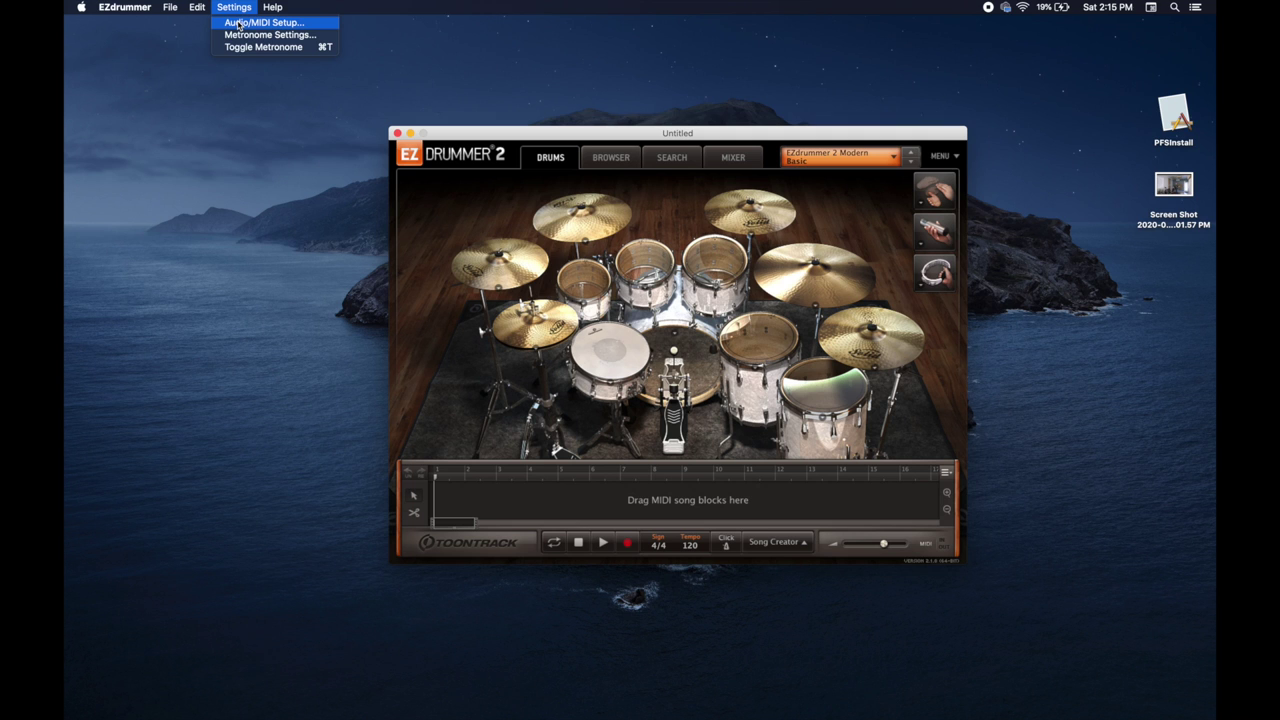
# - In Audio/MIDI Setup, confirm Core Audio as device type with MacBook Pro Speakers as output
pyautogui.click(239, 25)
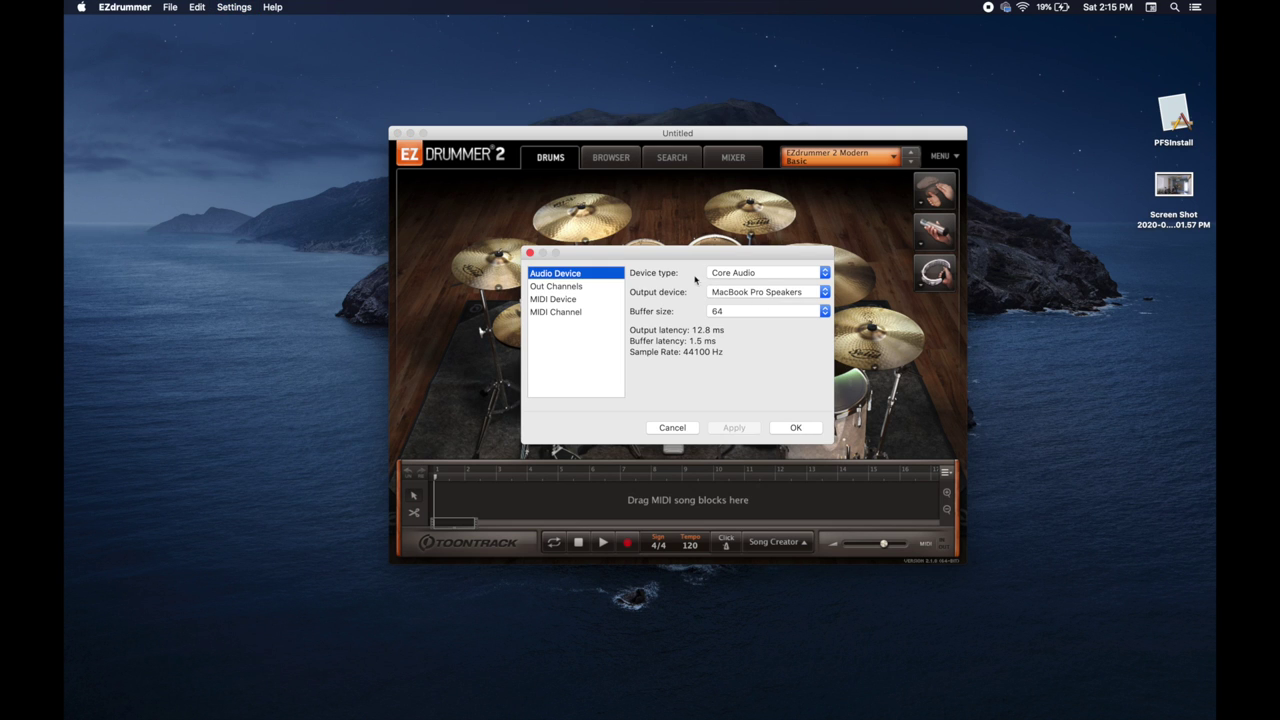
pyautogui.click(729, 273)
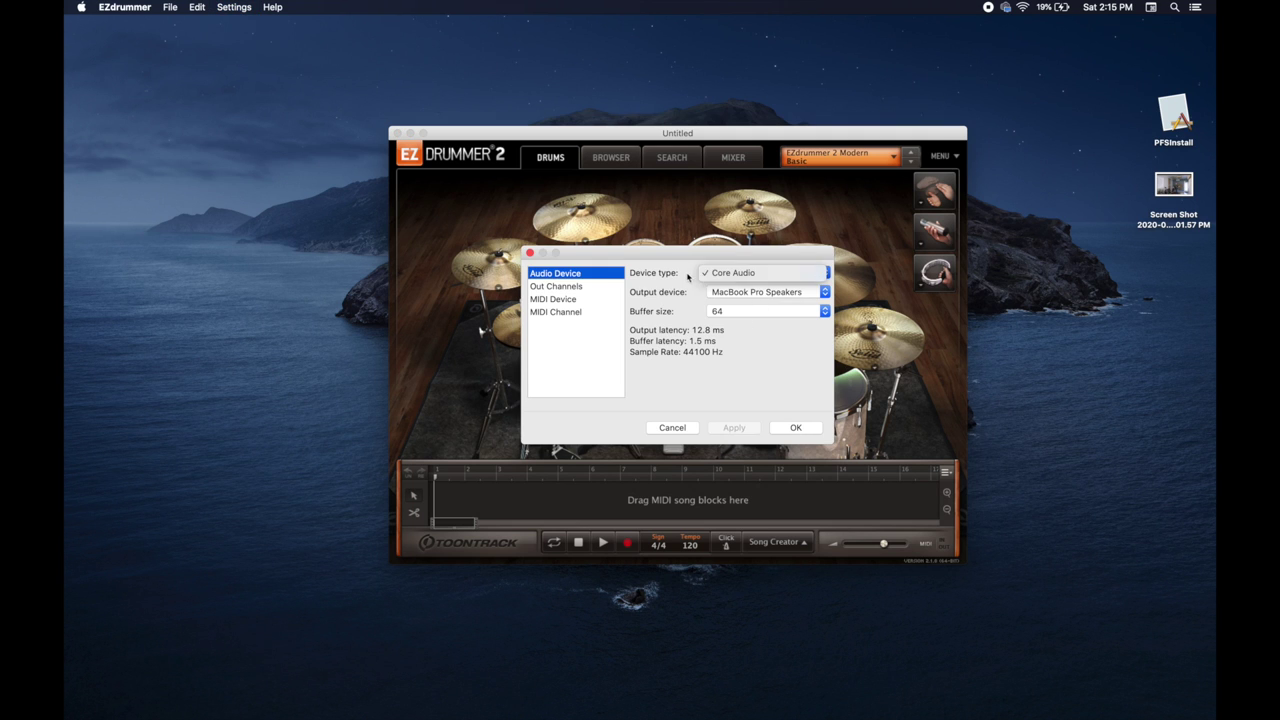
pyautogui.click(729, 276)
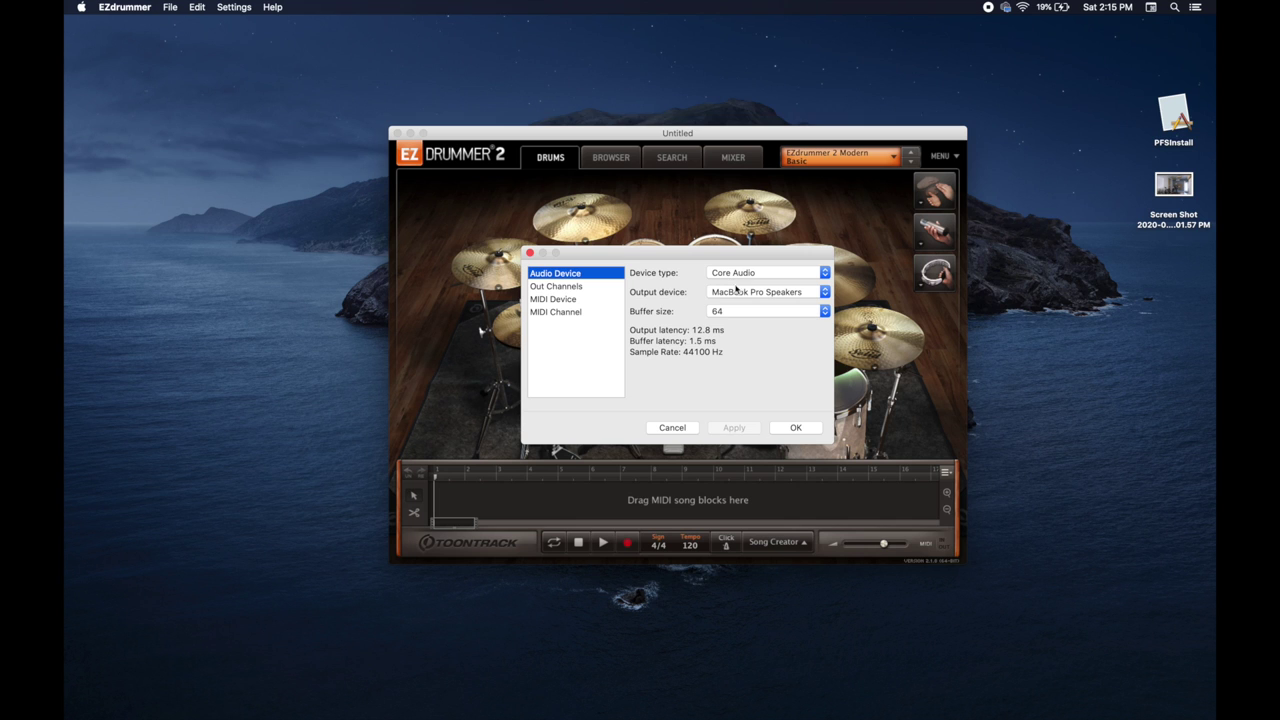
pyautogui.click(736, 292)
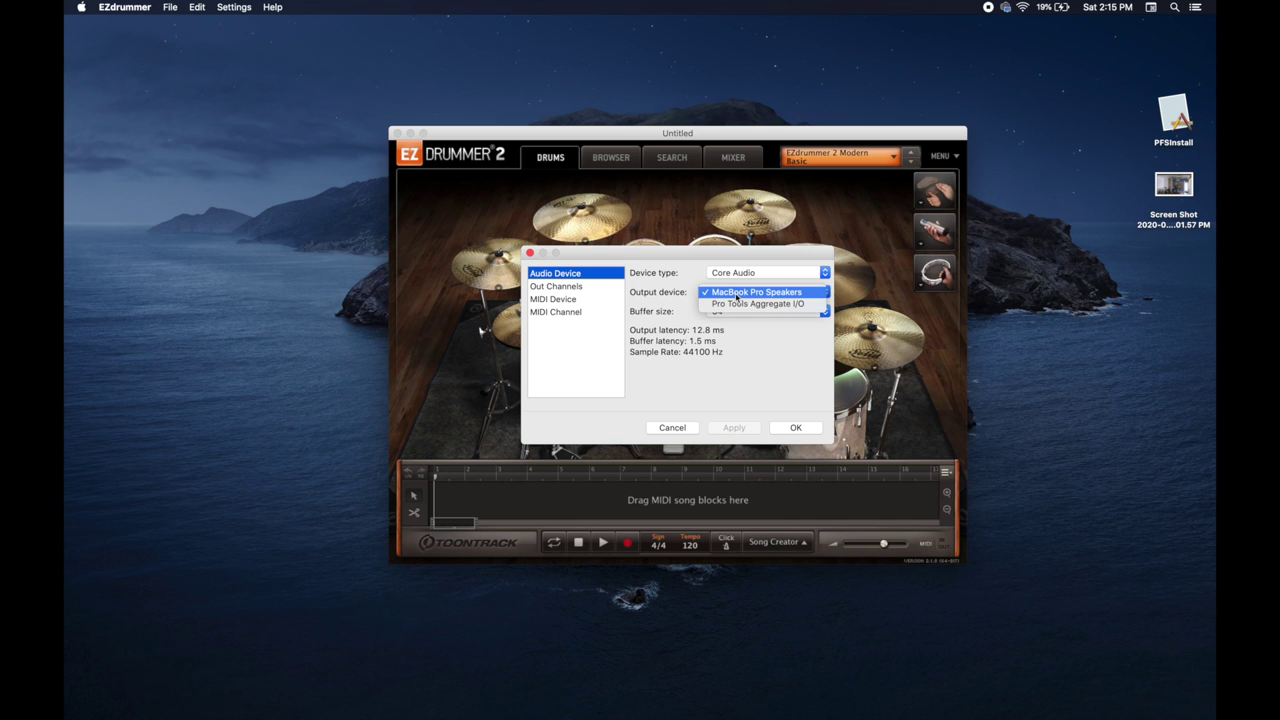
pyautogui.click(737, 294)
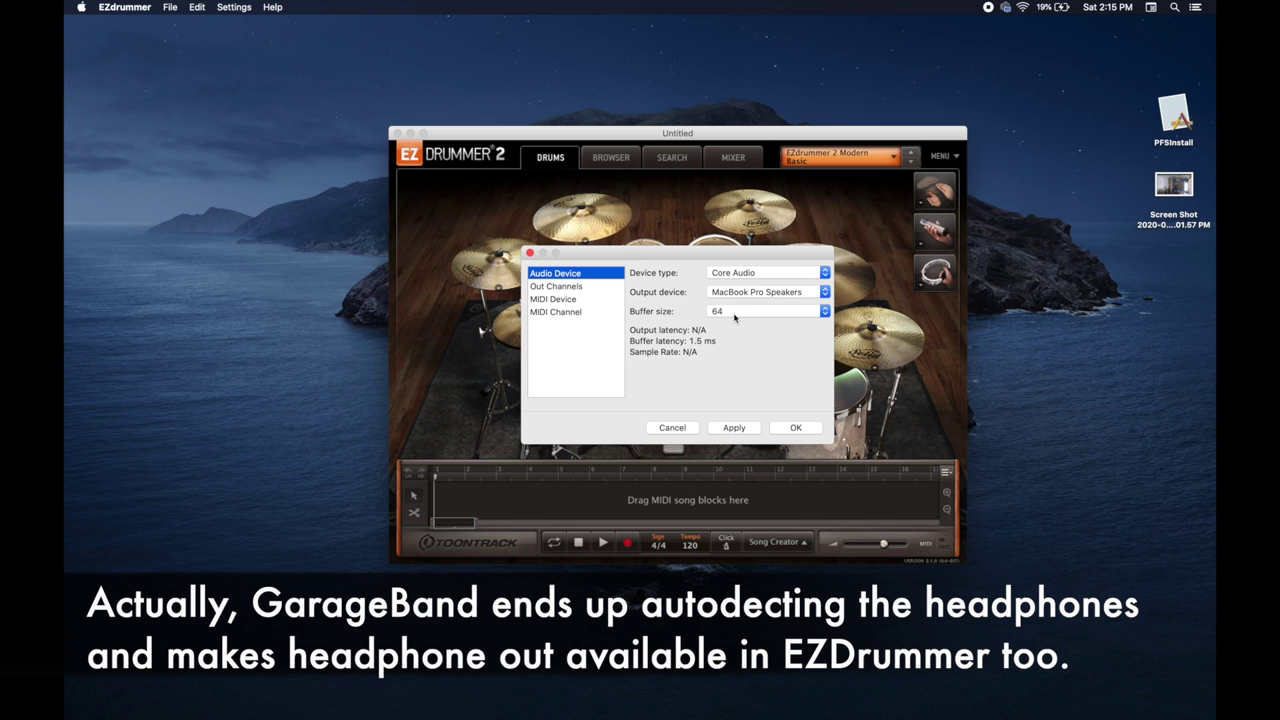
# - Settle the buffer size at 64 samples after briefly trying 128
pyautogui.click(734, 318)
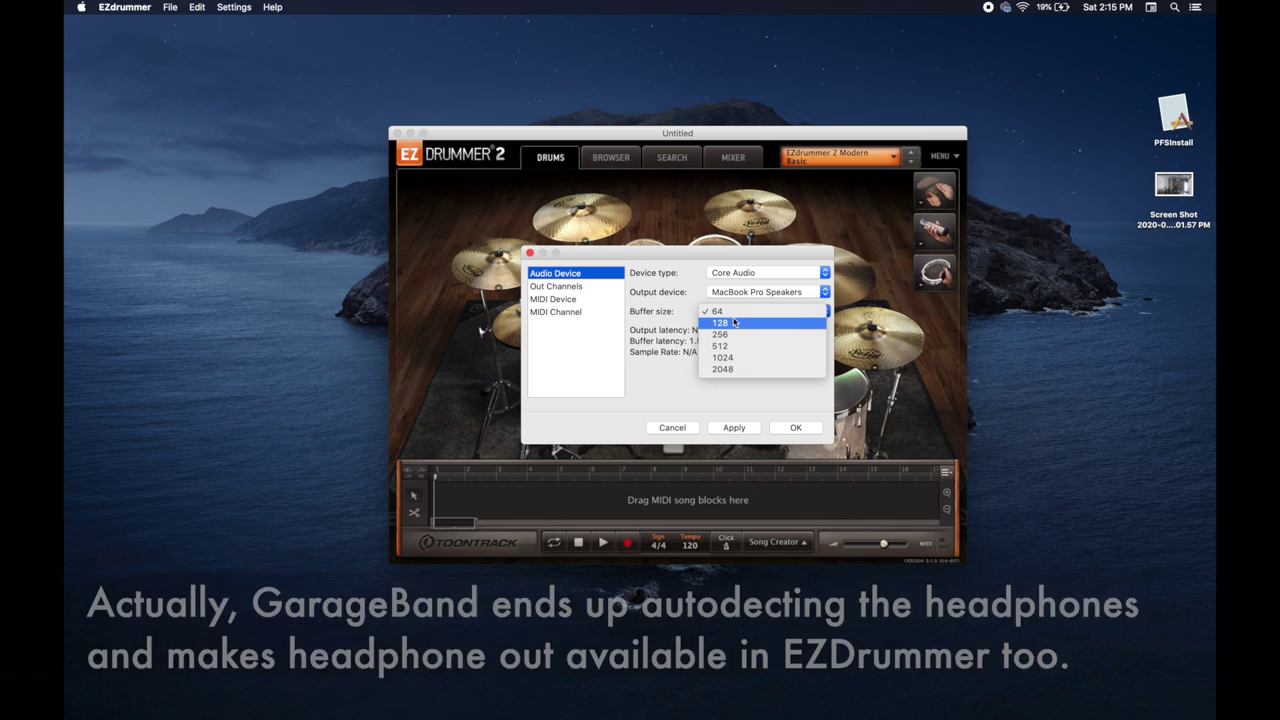
pyautogui.click(734, 322)
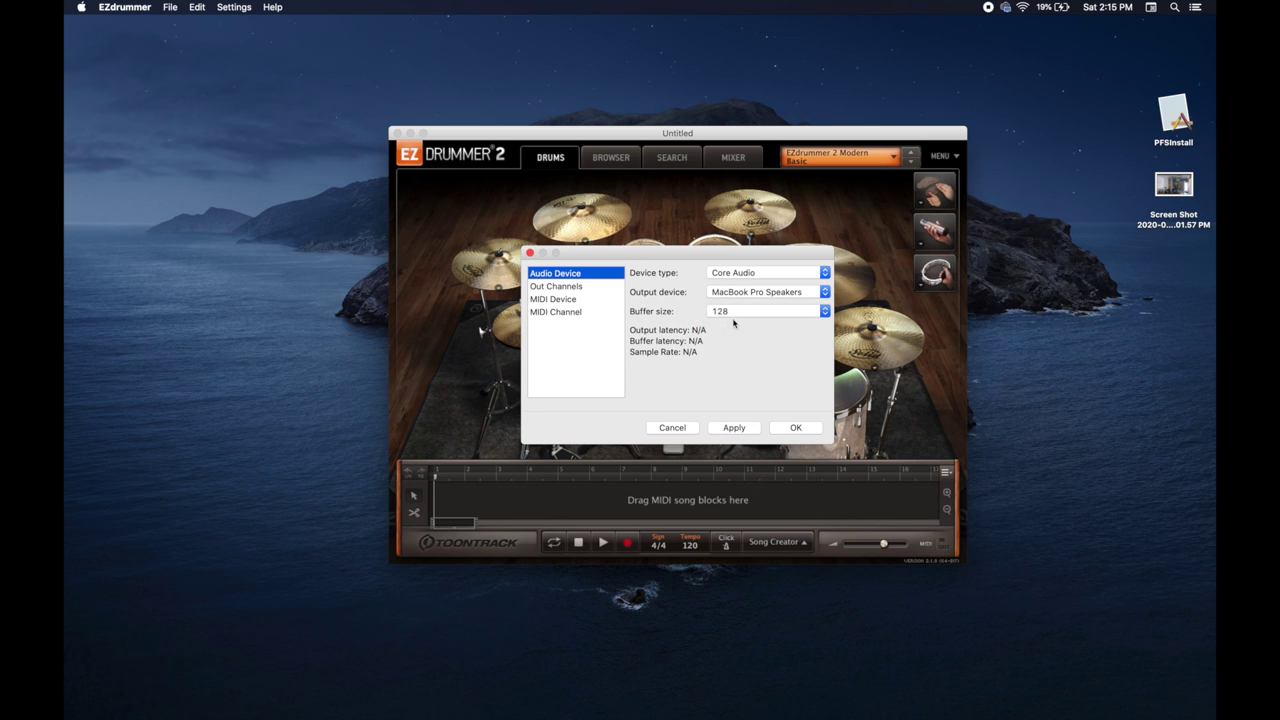
pyautogui.click(736, 316)
pyautogui.click(738, 300)
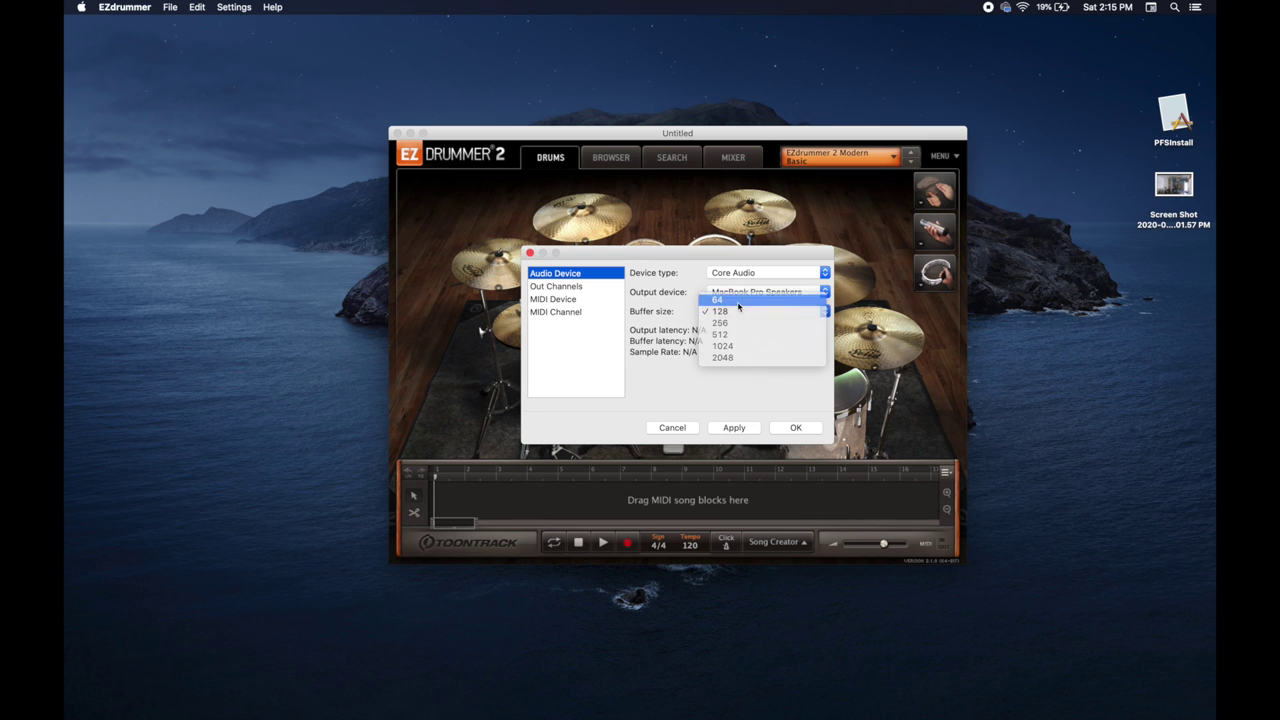
pyautogui.click(731, 314)
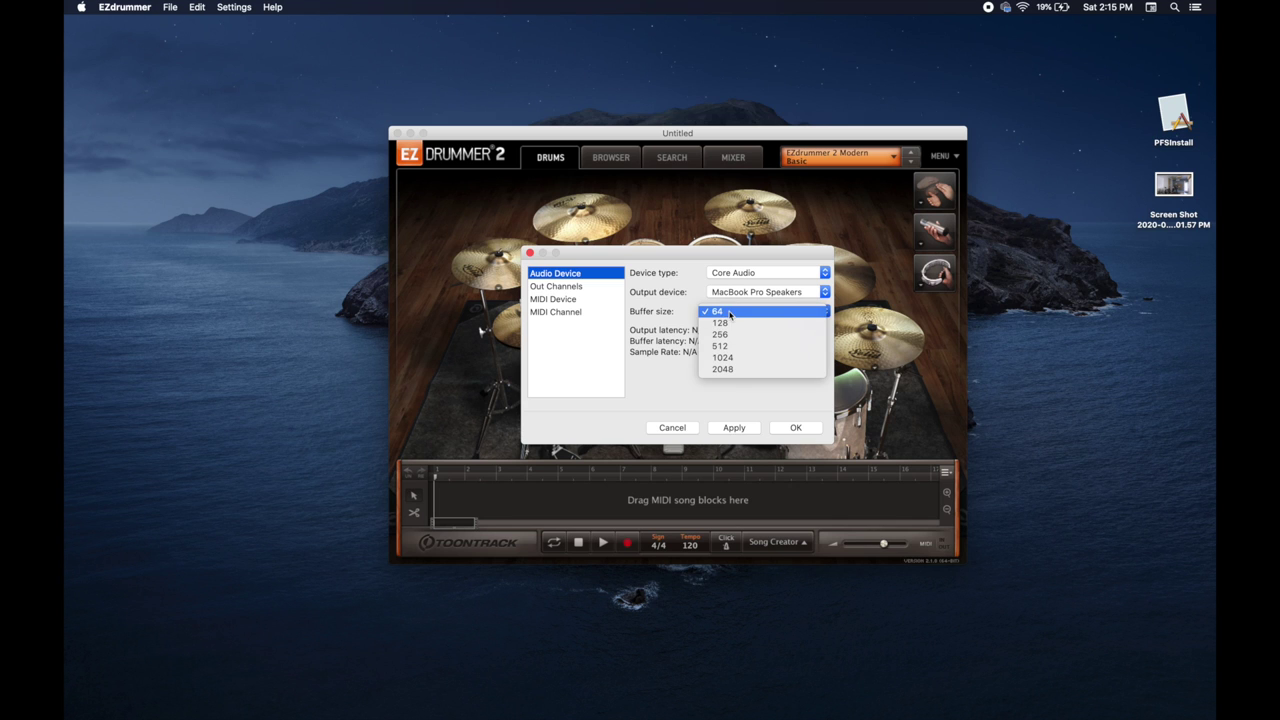
pyautogui.click(729, 316)
pyautogui.click(728, 318)
pyautogui.click(728, 322)
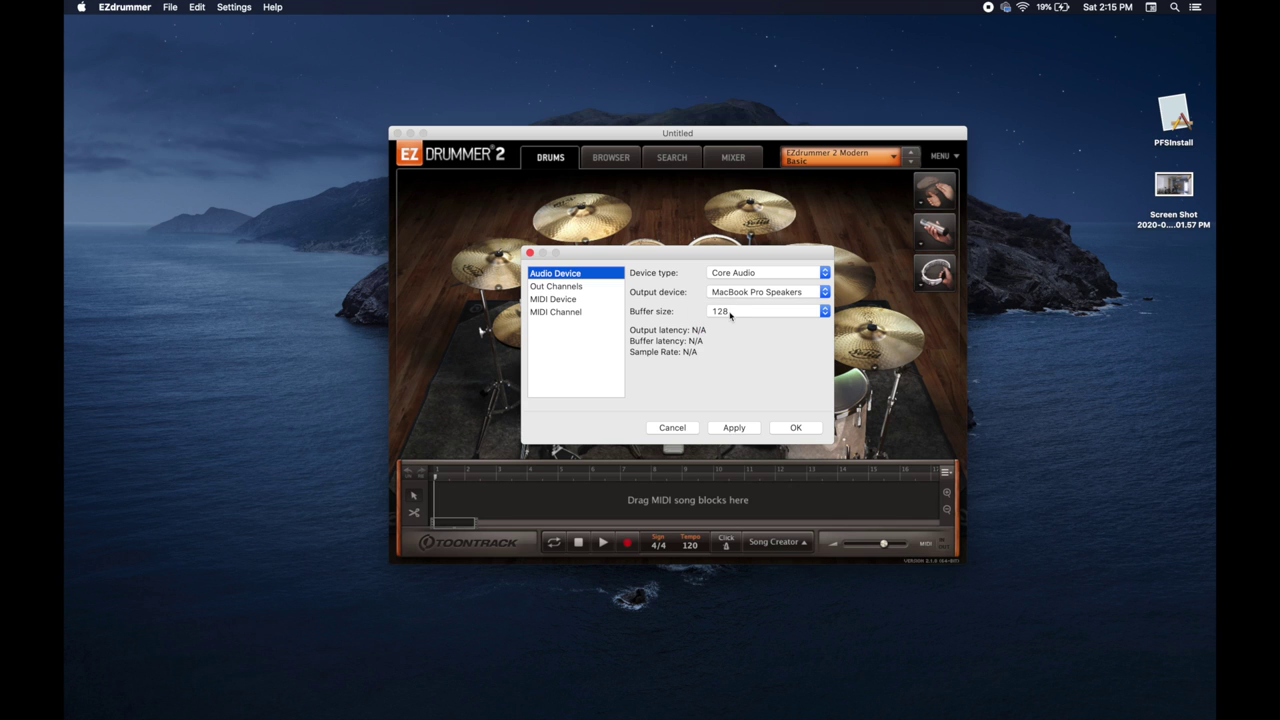
pyautogui.click(730, 313)
pyautogui.click(729, 303)
# - Apply the audio changes, enable USB MIDI Interface on MIDI channel Any, and confirm with OK
pyautogui.click(571, 289)
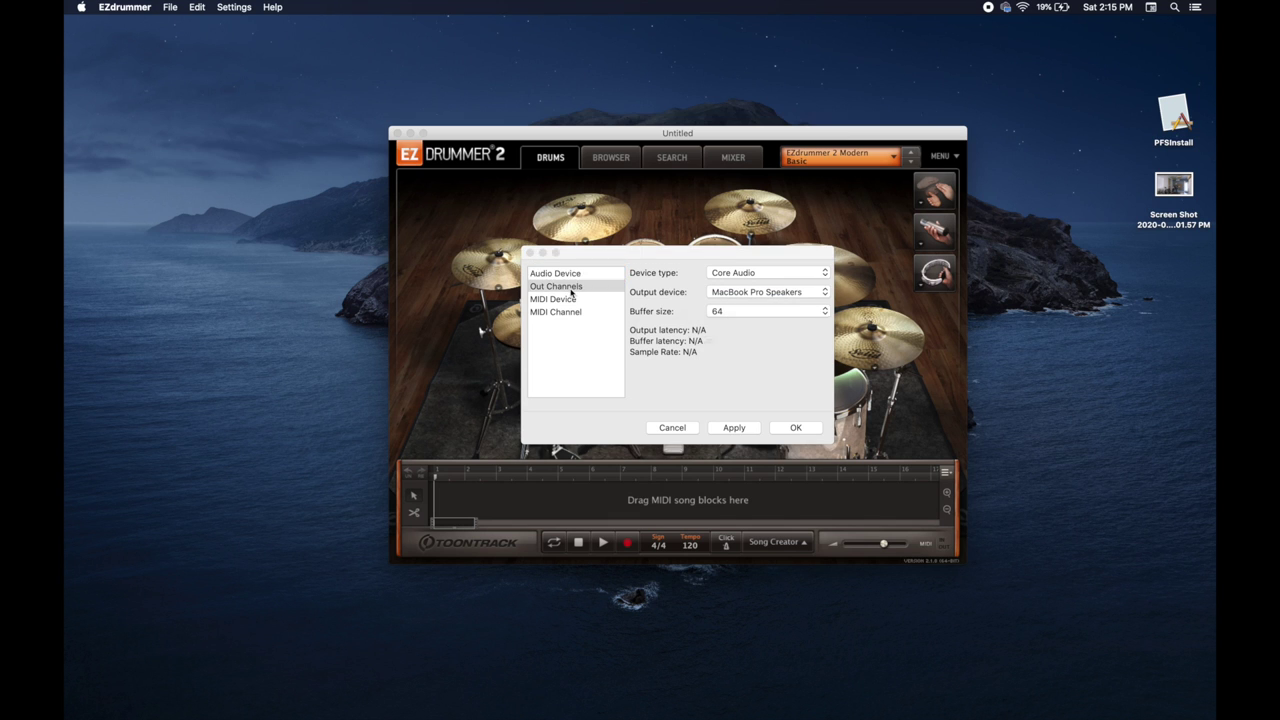
pyautogui.click(794, 366)
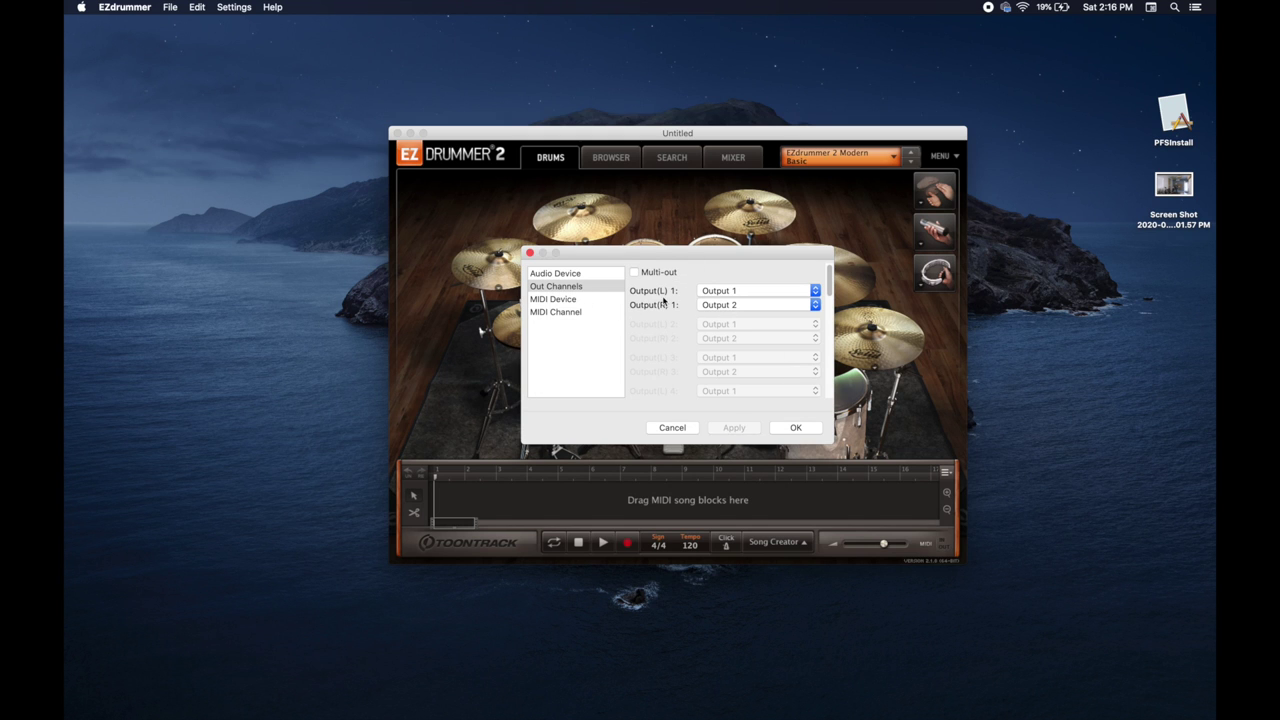
pyautogui.click(563, 302)
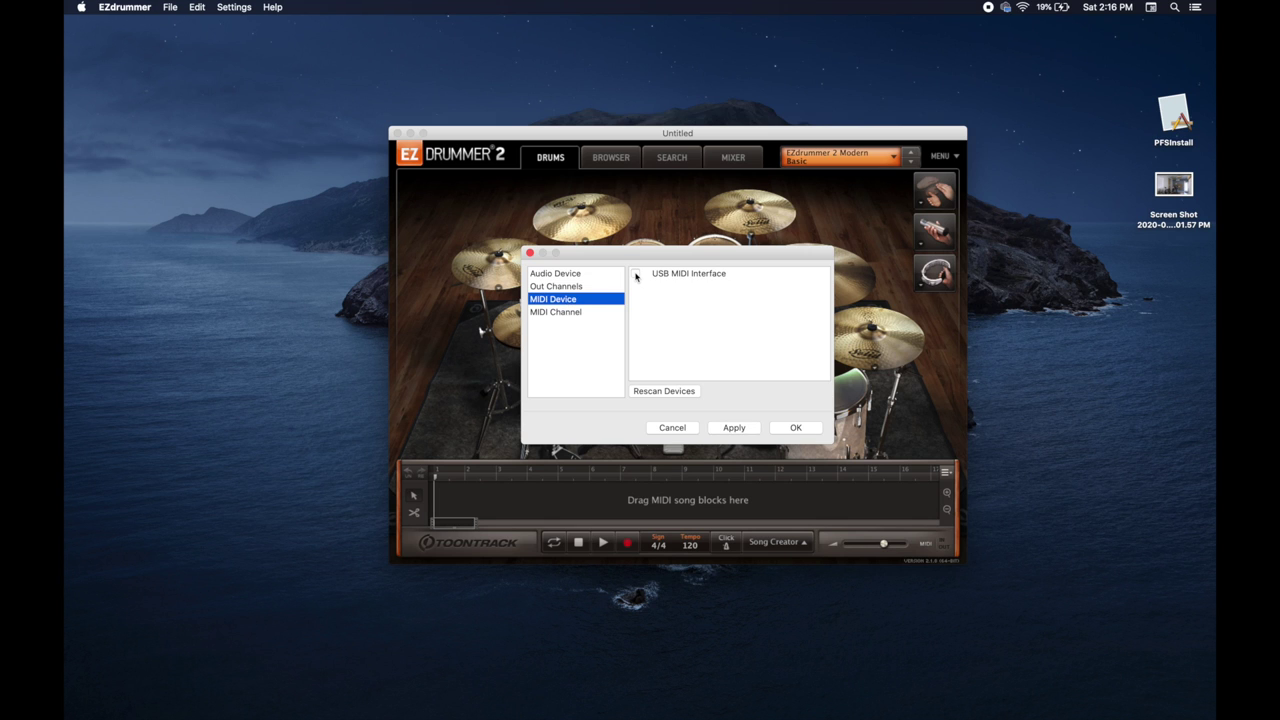
pyautogui.click(636, 277)
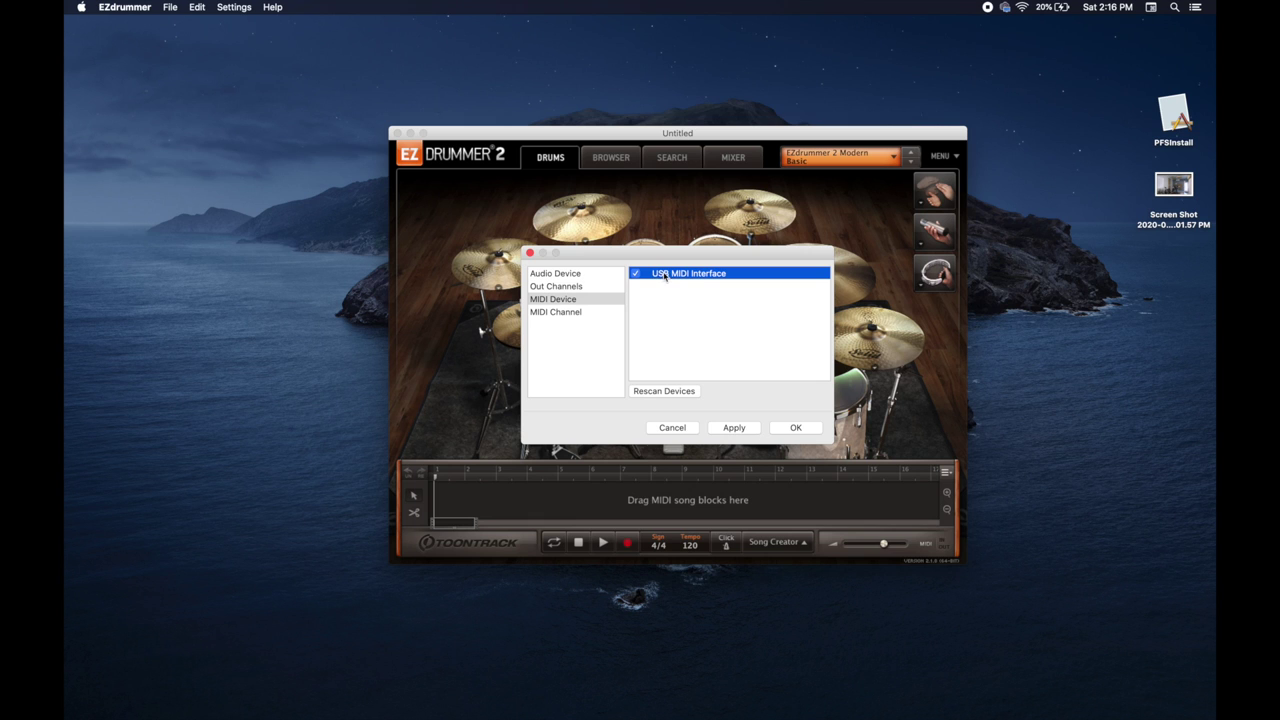
pyautogui.click(568, 313)
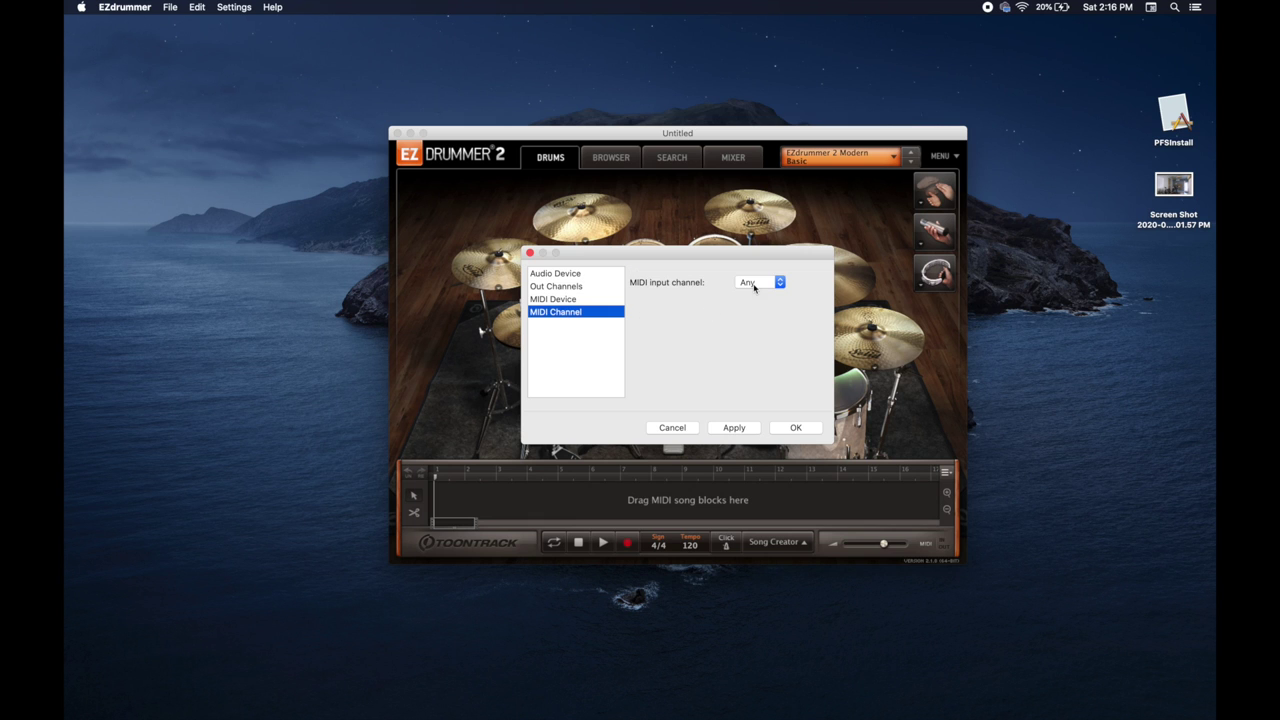
pyautogui.click(794, 428)
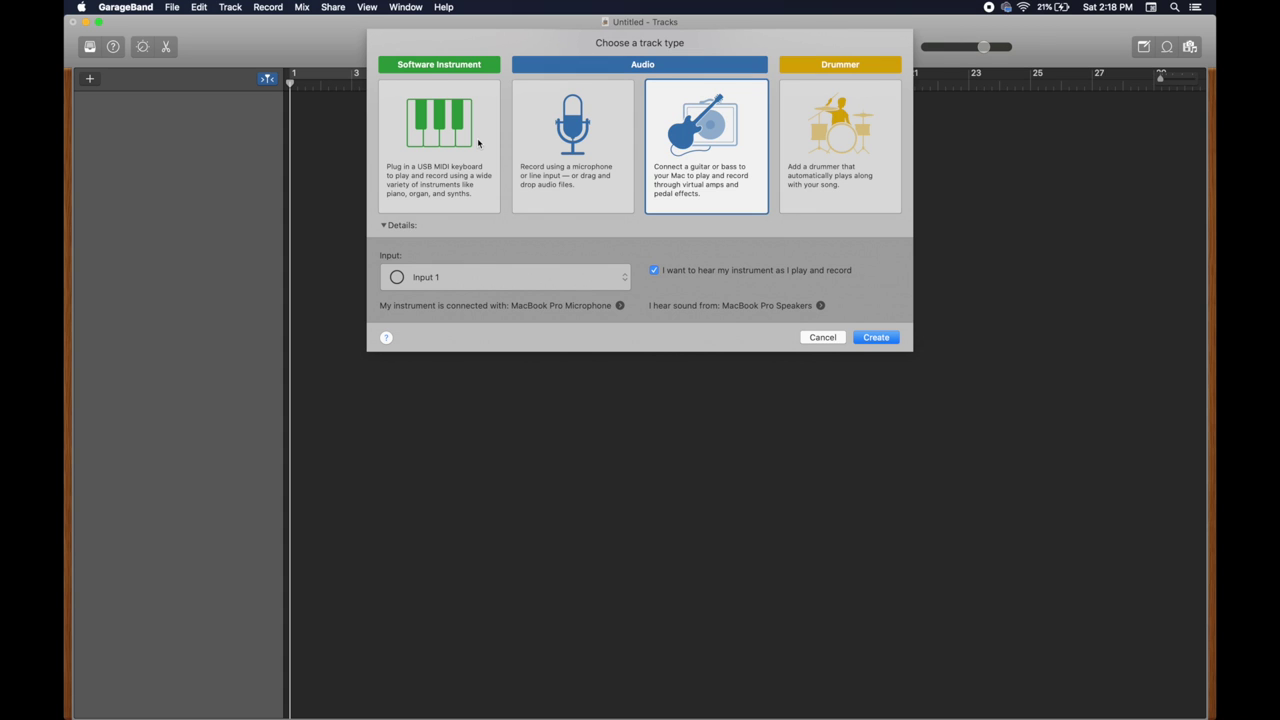
# - Create a Software Instrument track, which loads Classic Electric Piano using the E-Piano plug-in
pyautogui.click(440, 140)
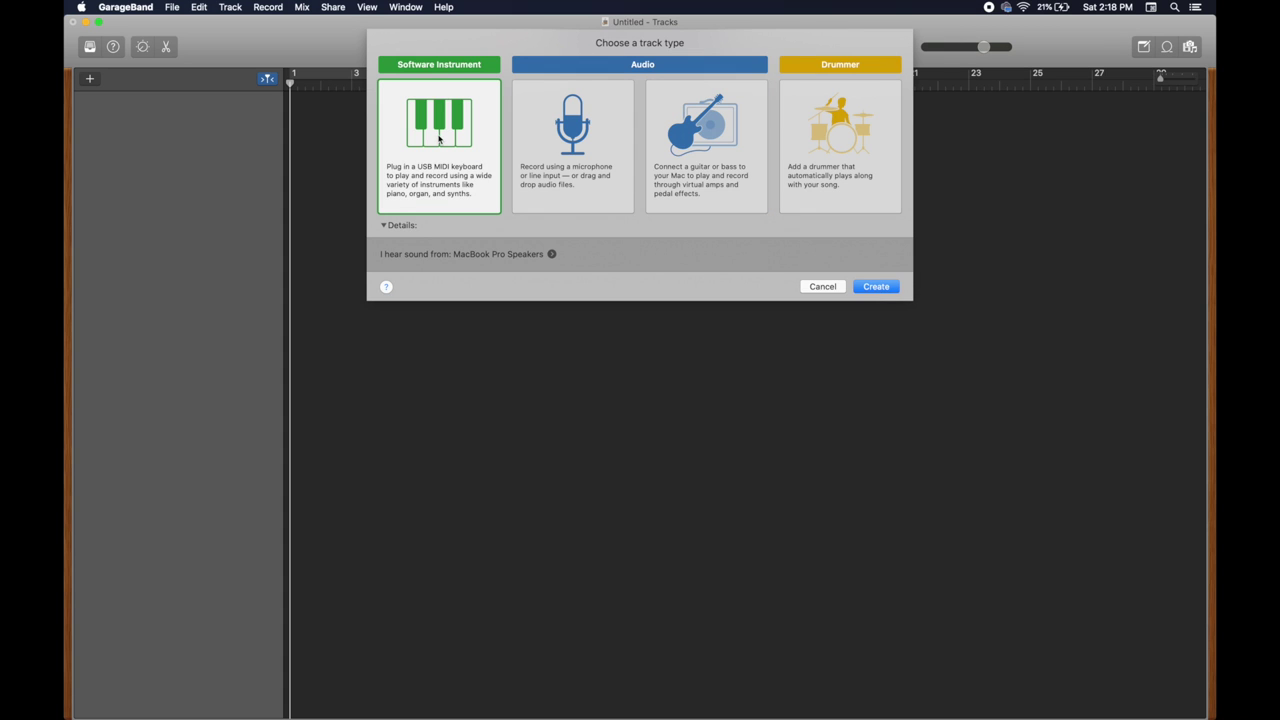
pyautogui.click(384, 226)
pyautogui.click(384, 227)
pyautogui.click(870, 288)
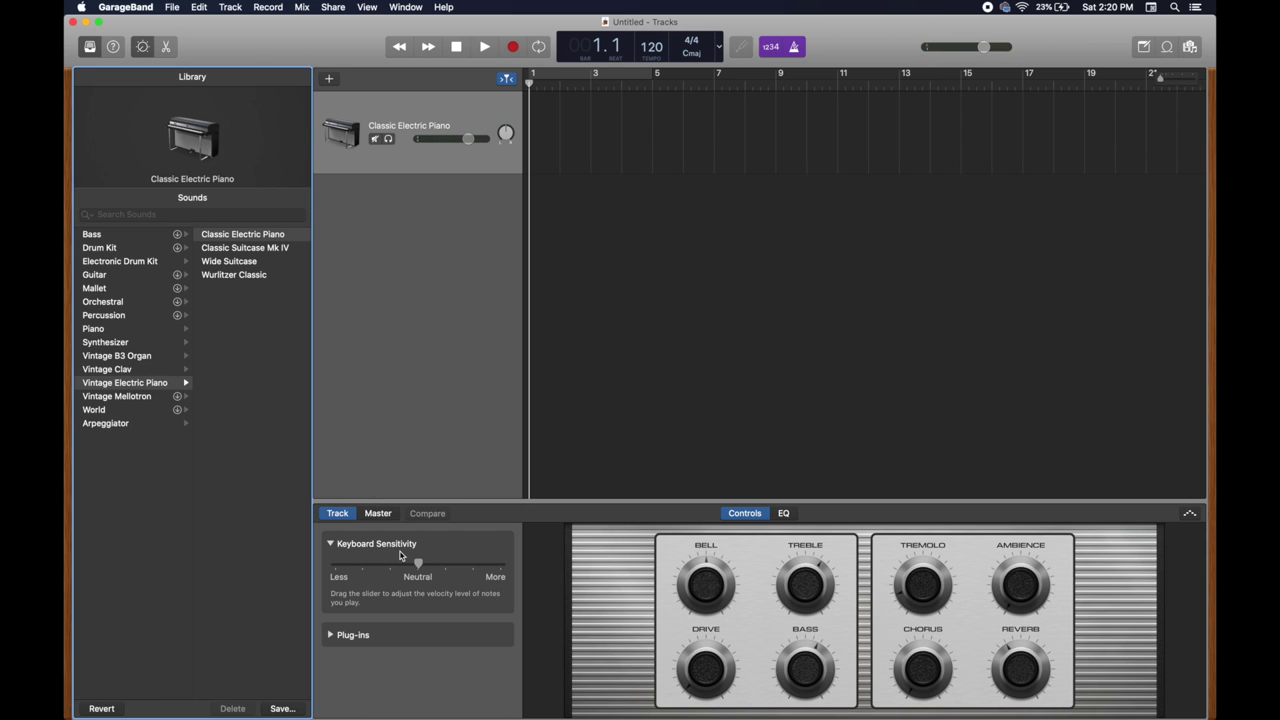
pyautogui.click(330, 636)
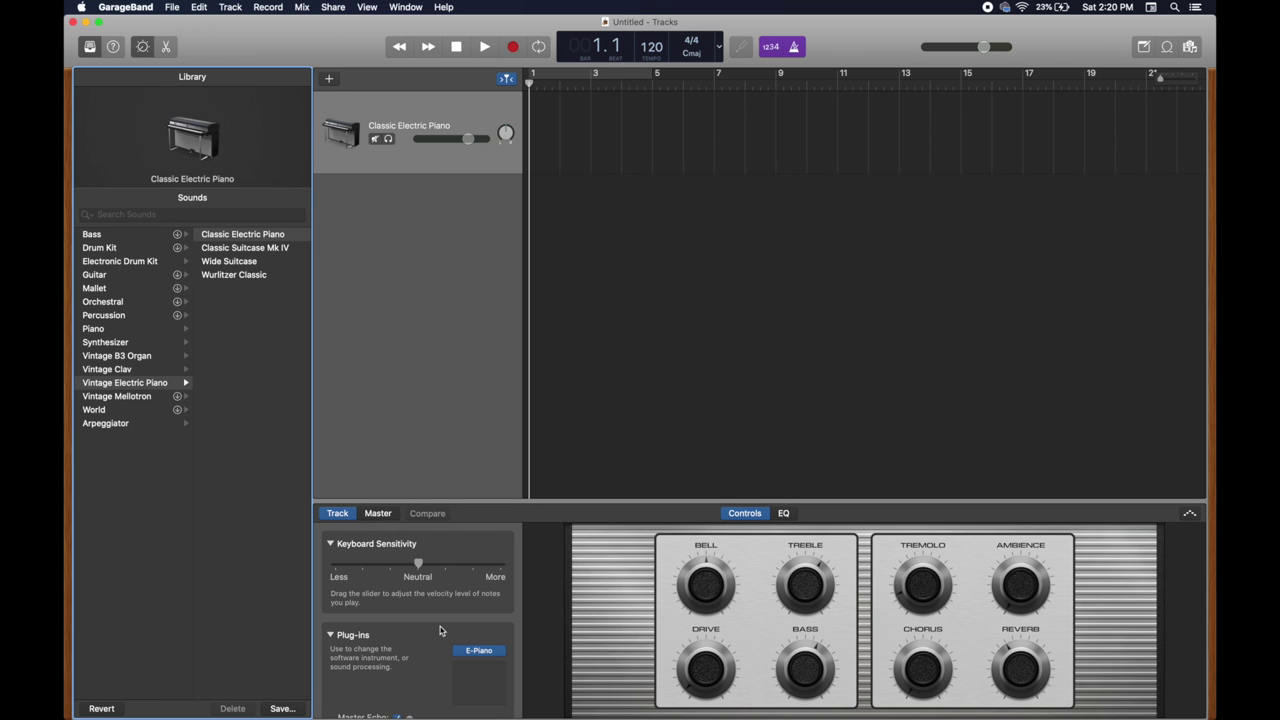
# - Swap E-Piano for EZdrummer (Stereo), test the snare, accept External Headphones, and close the plug-in
pyautogui.click(498, 652)
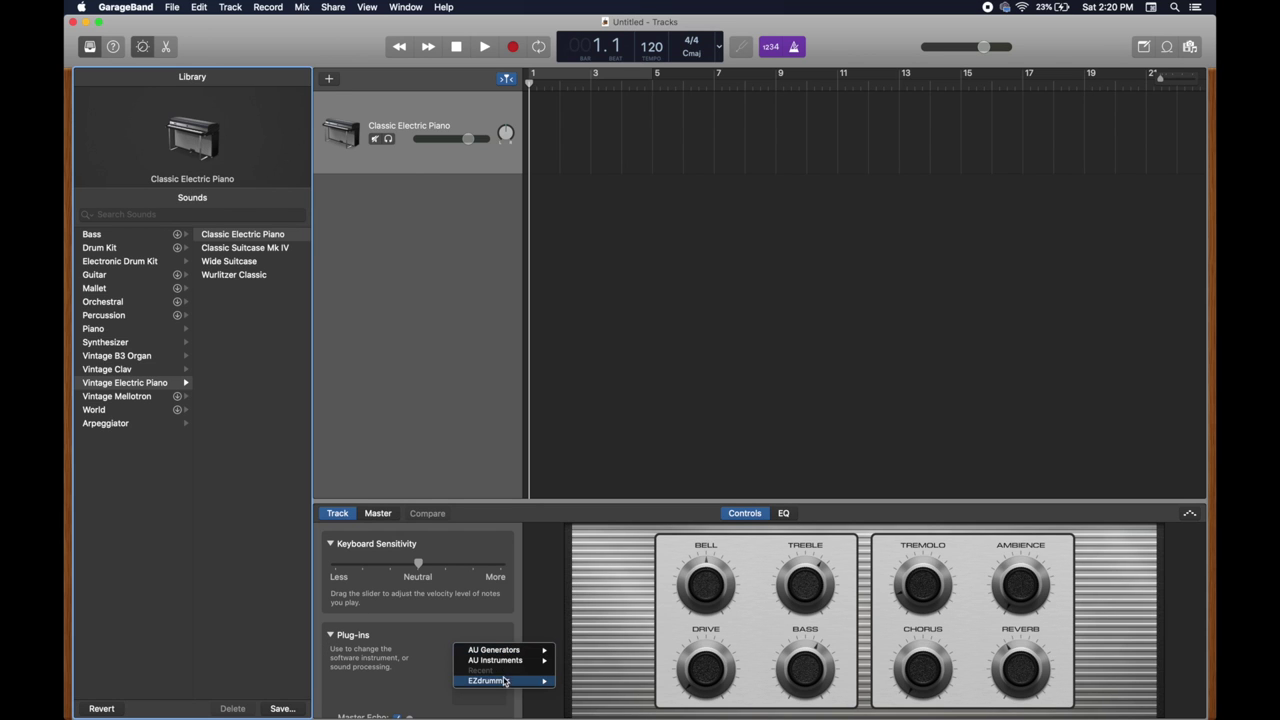
pyautogui.moveTo(506, 684)
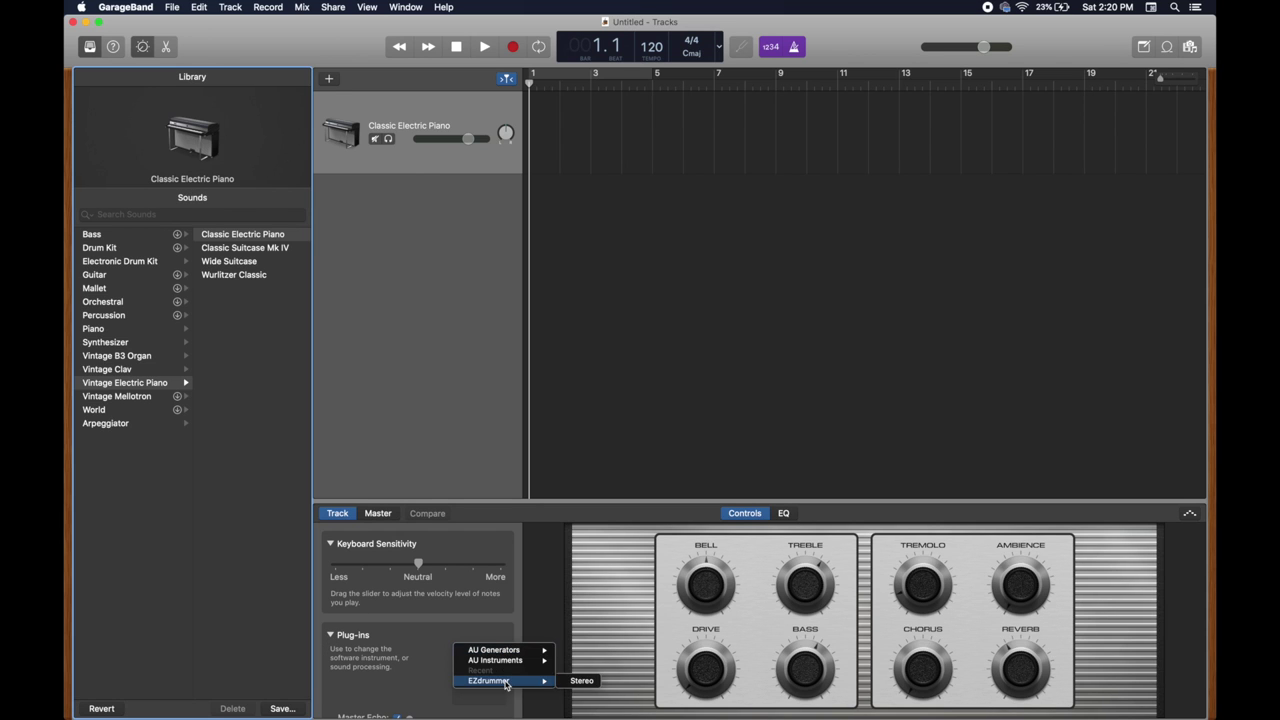
pyautogui.click(580, 681)
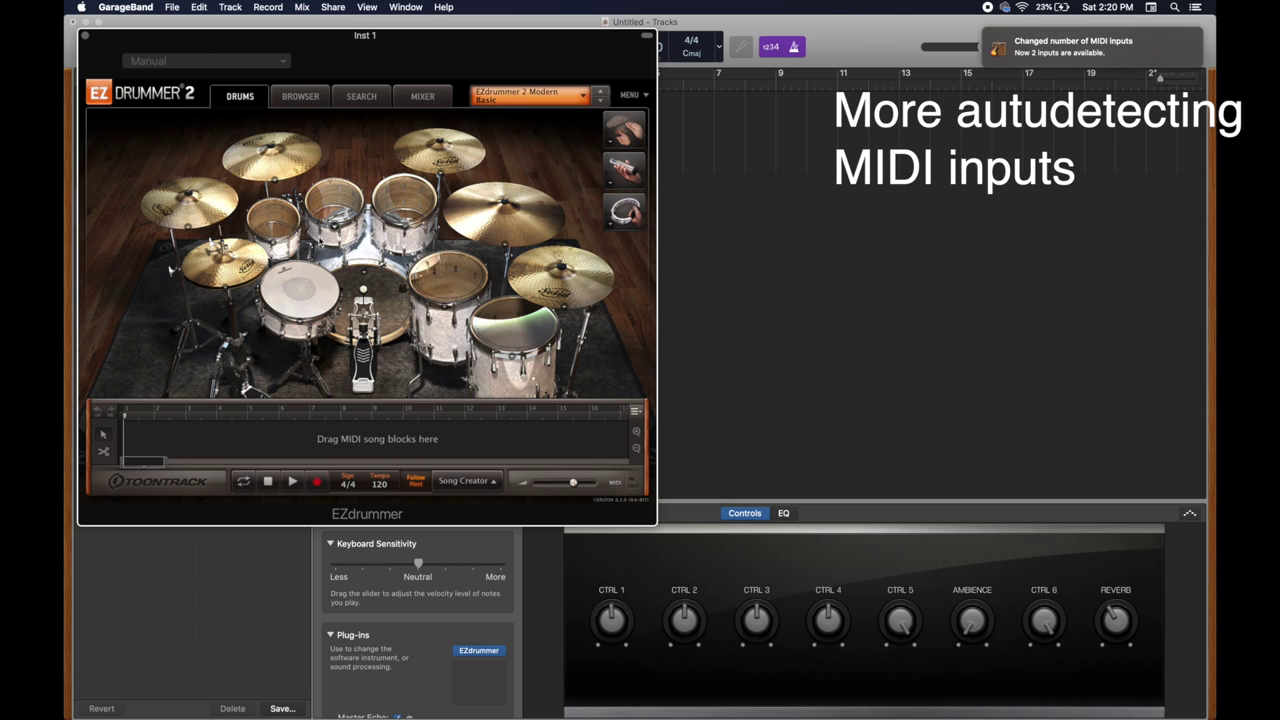
pyautogui.click(319, 284)
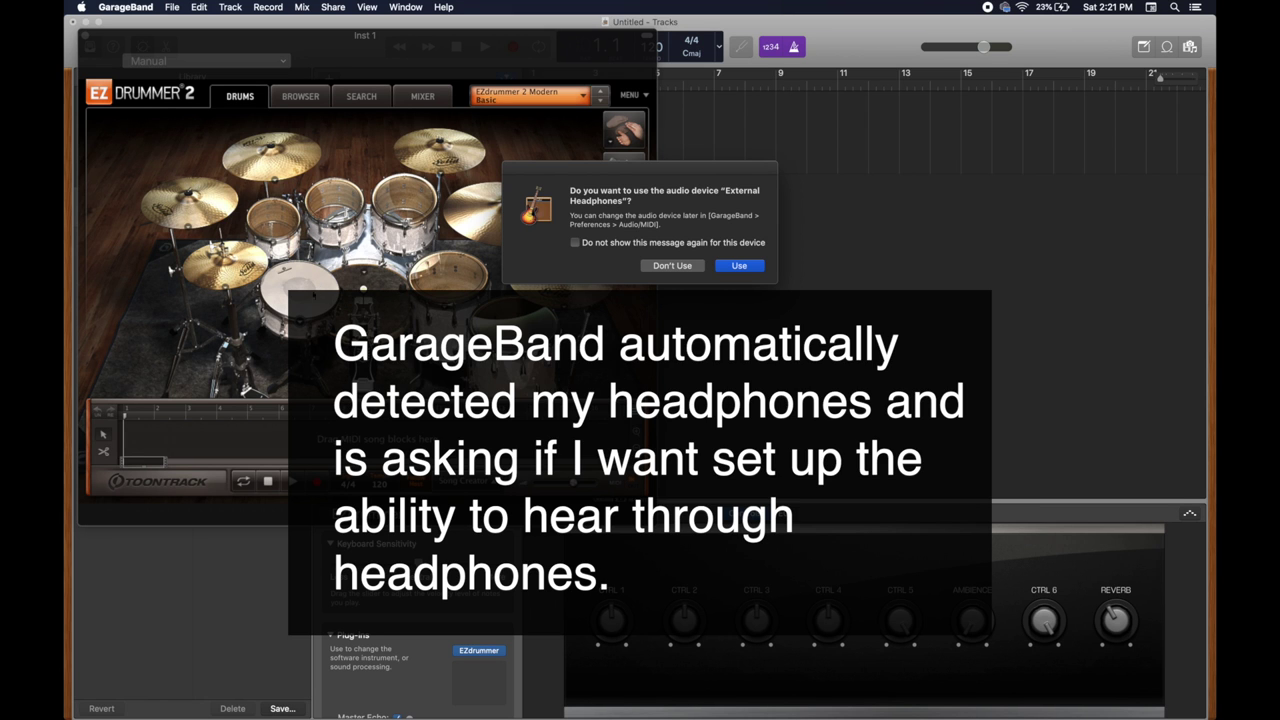
pyautogui.click(739, 266)
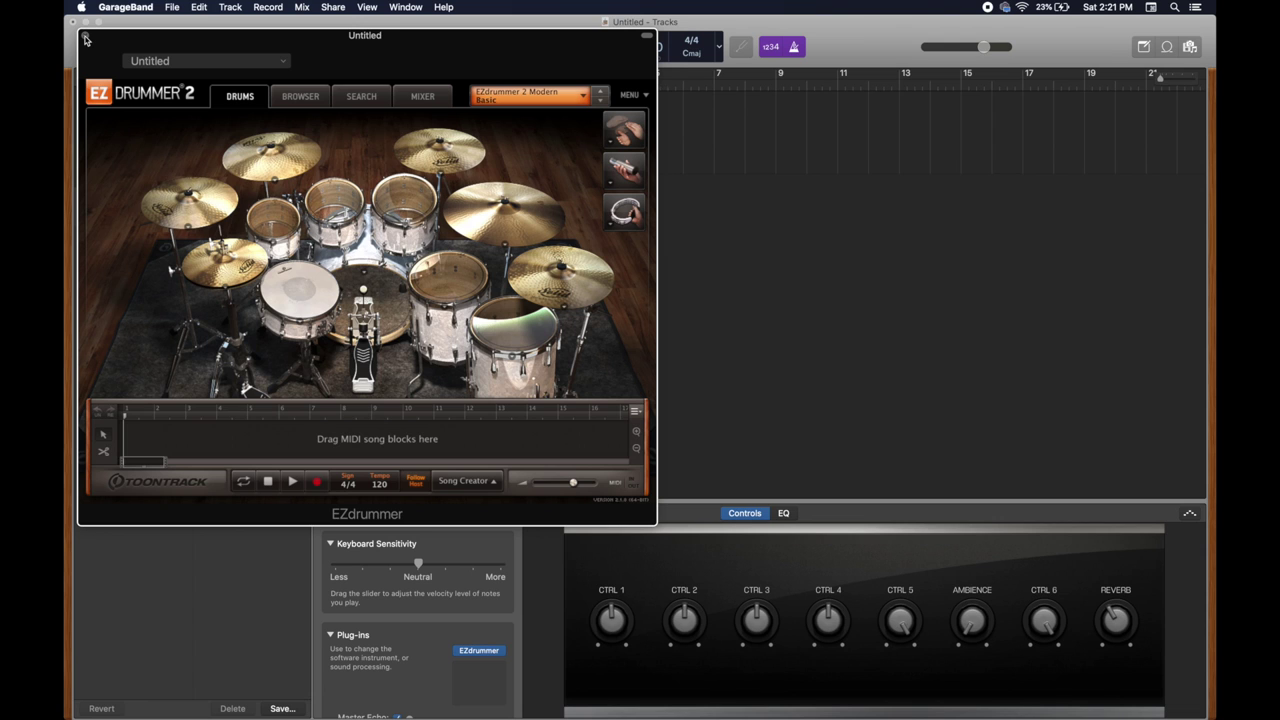
pyautogui.click(85, 37)
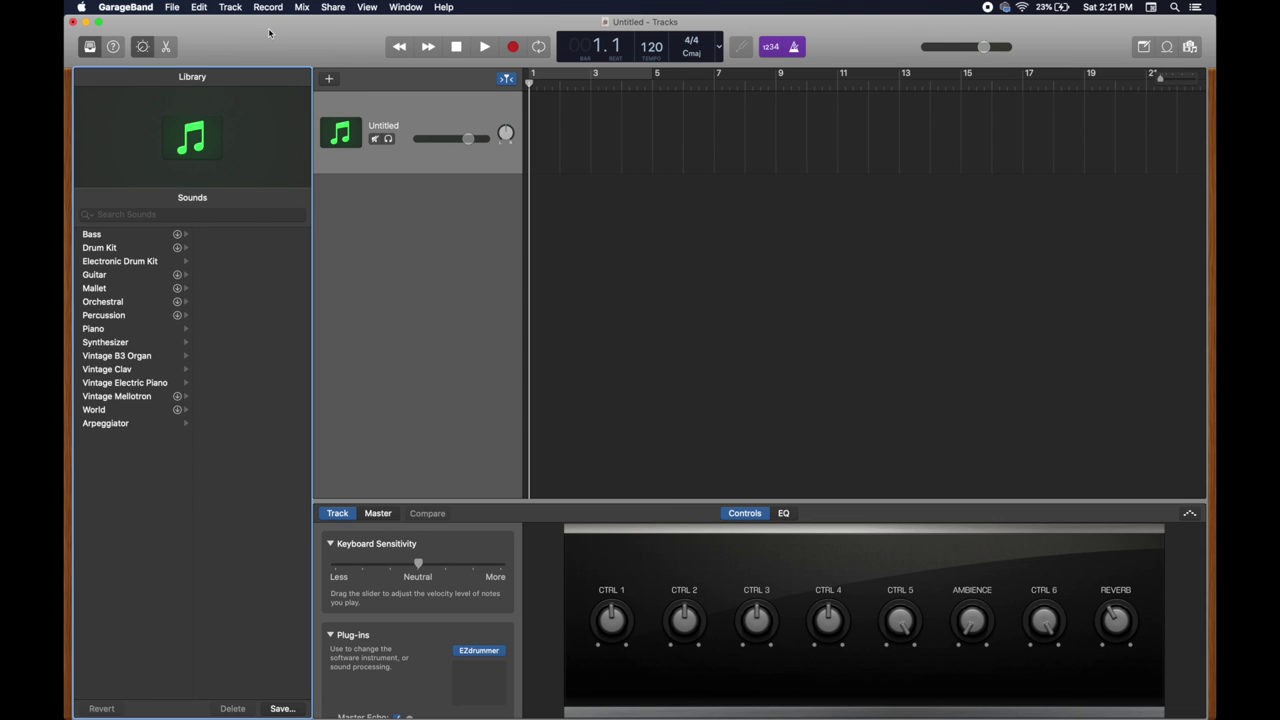
# - Open Preferences with Cmd+, and confirm External Headphones as the Audio/MIDI output device
pyautogui.press('super+comma')
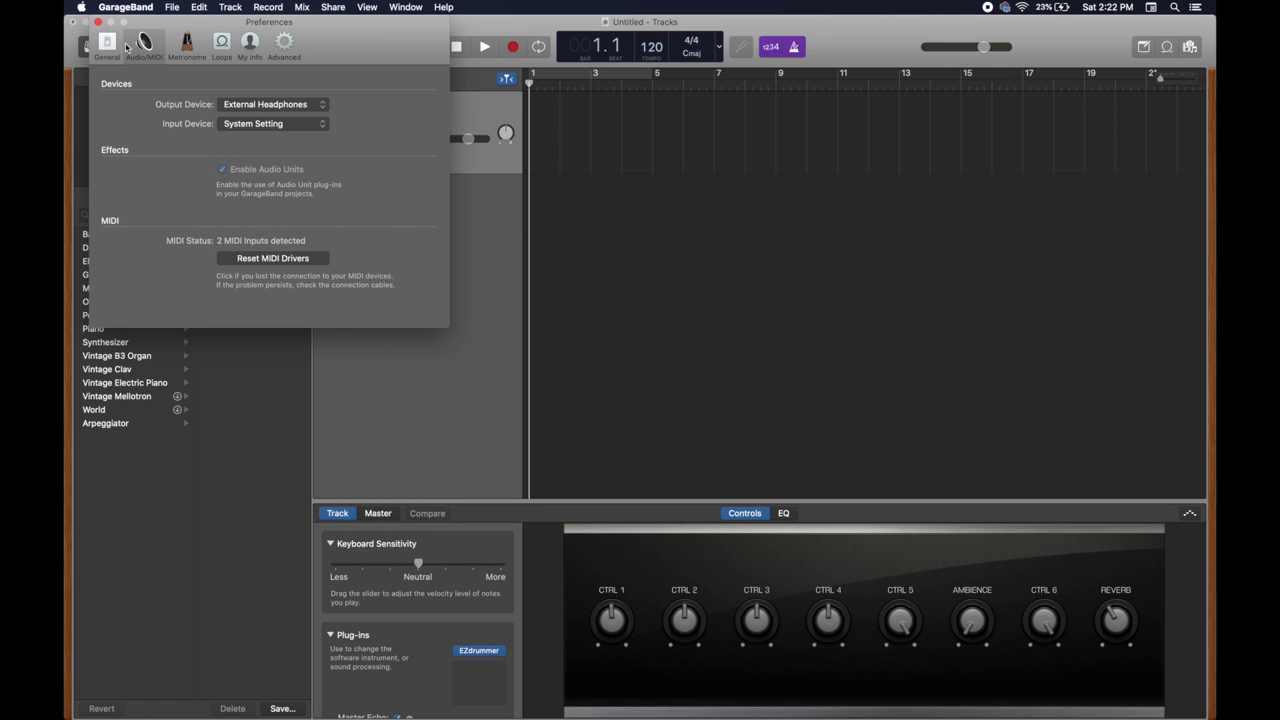
pyautogui.click(224, 105)
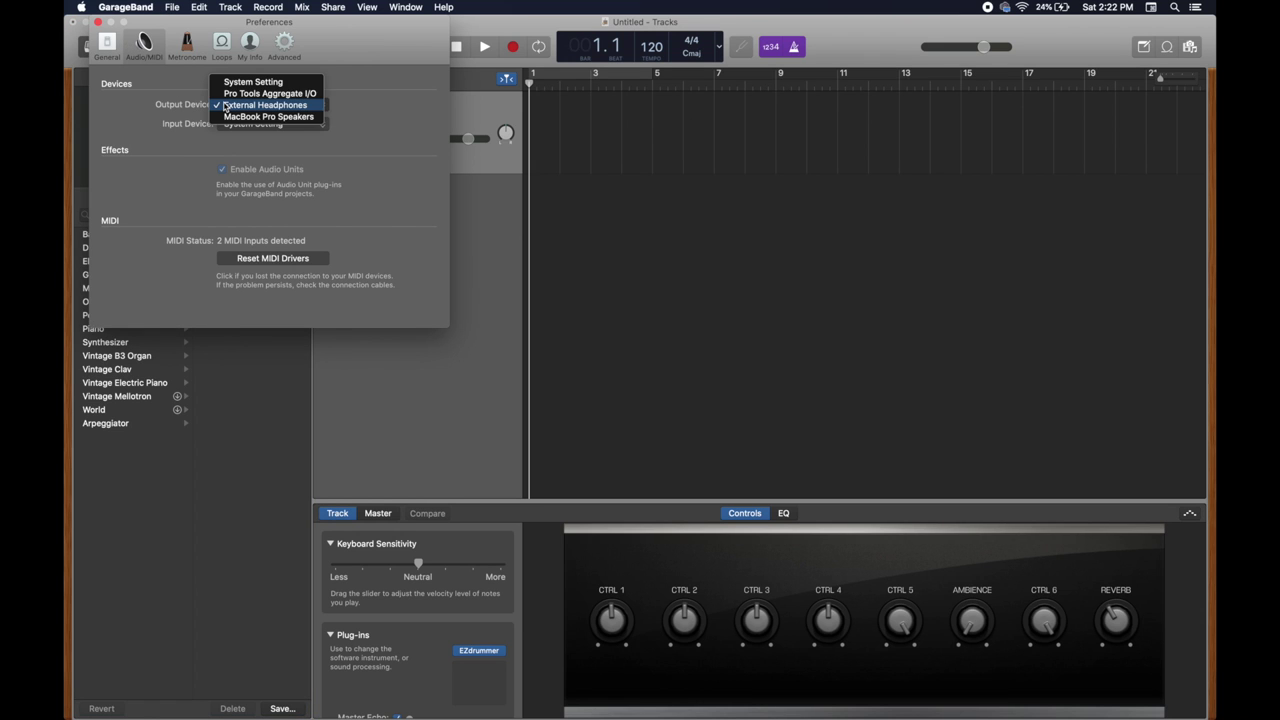
pyautogui.click(182, 146)
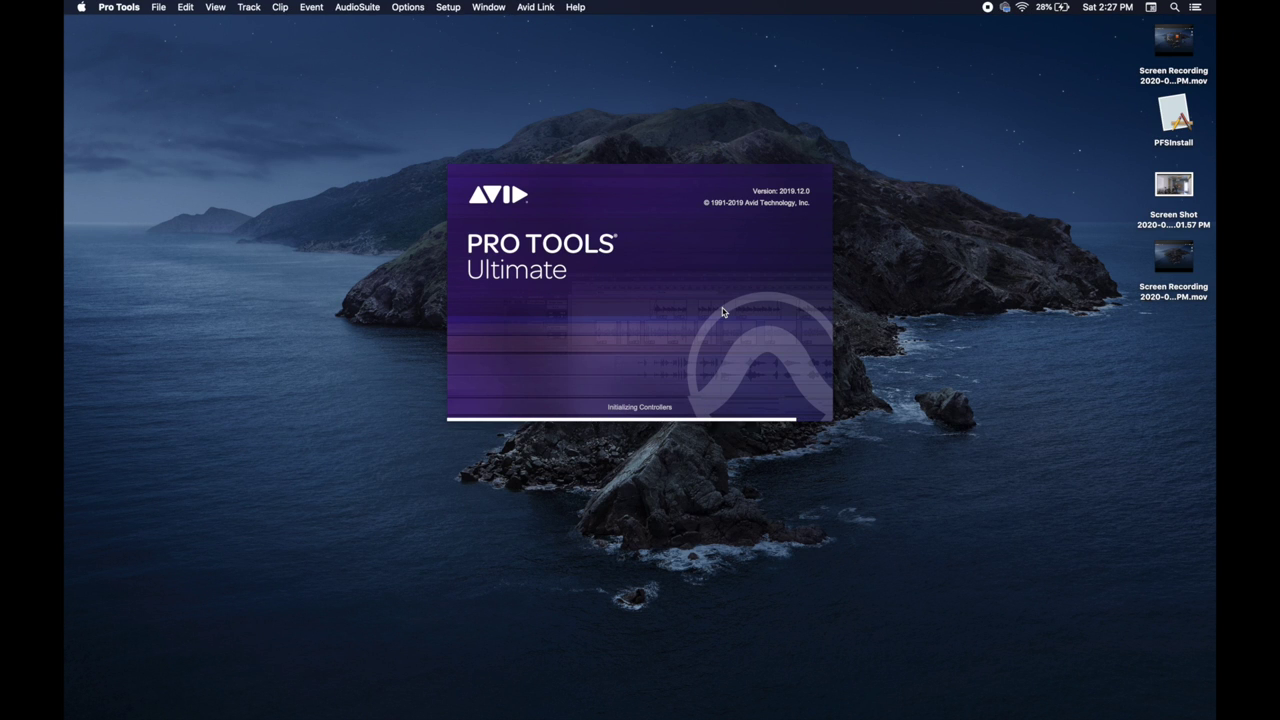
# - Create a new Pro Tools session named 'EZ DRUMMER TEST' and save it
pyautogui.click(487, 172)
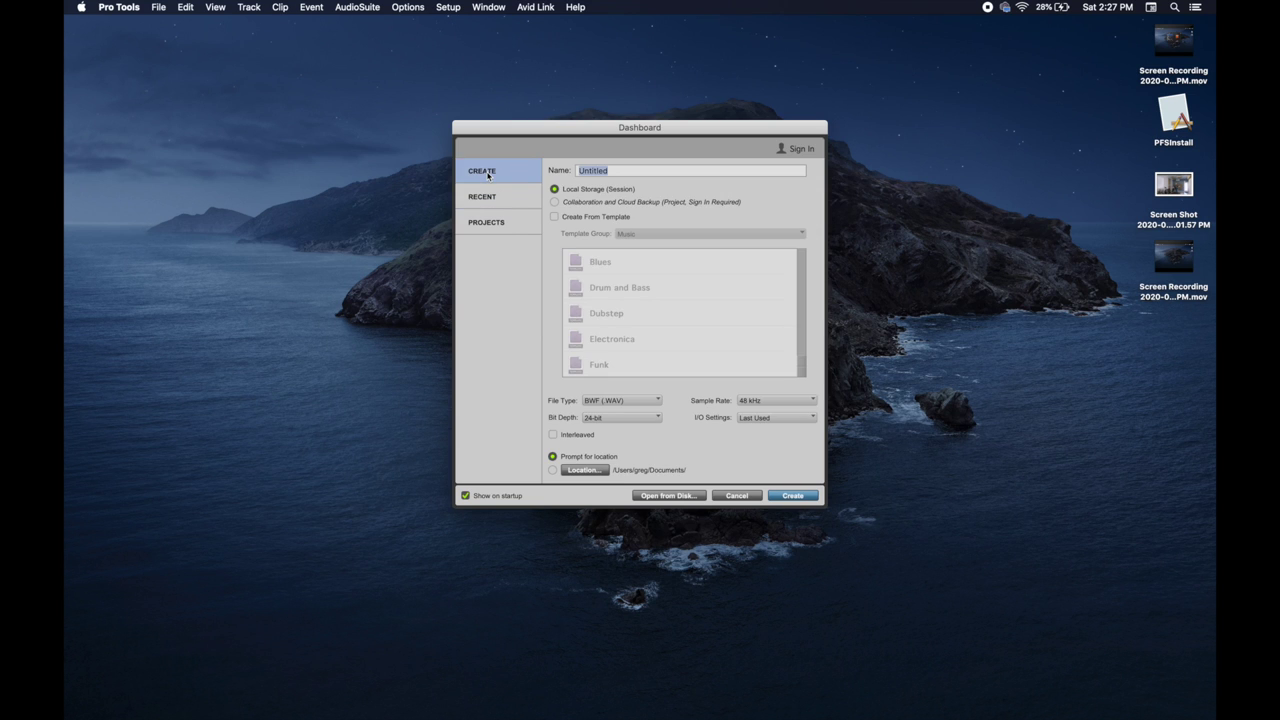
pyautogui.write('EZ DRUMMER TEST')
pyautogui.click(785, 497)
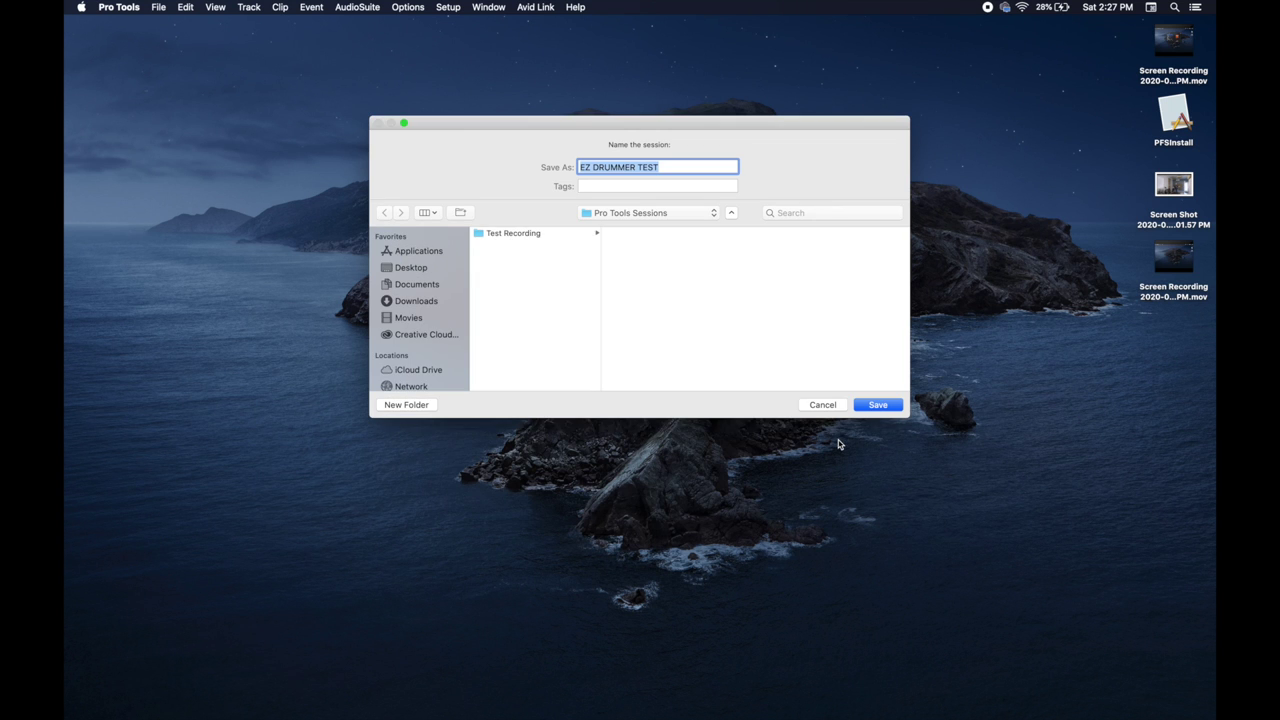
pyautogui.click(885, 414)
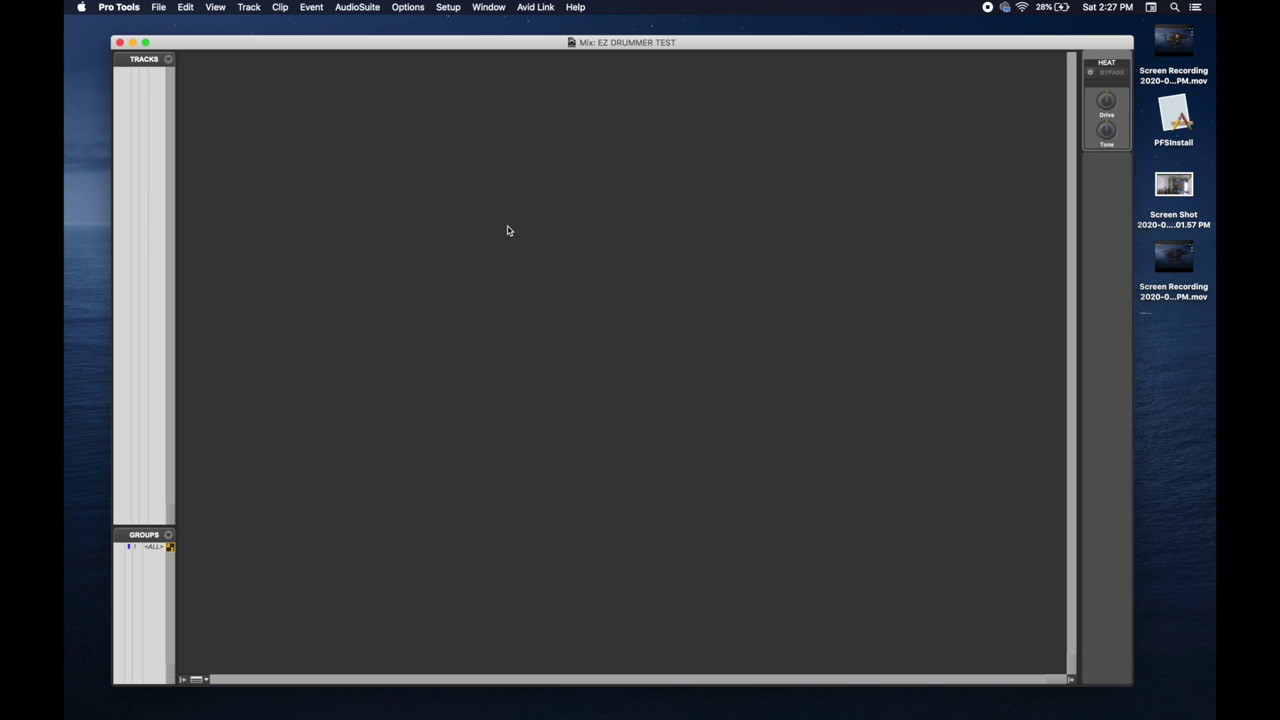
# - Add a new stereo instrument track named 'Drums' to the session
pyautogui.press('super+shift+n')
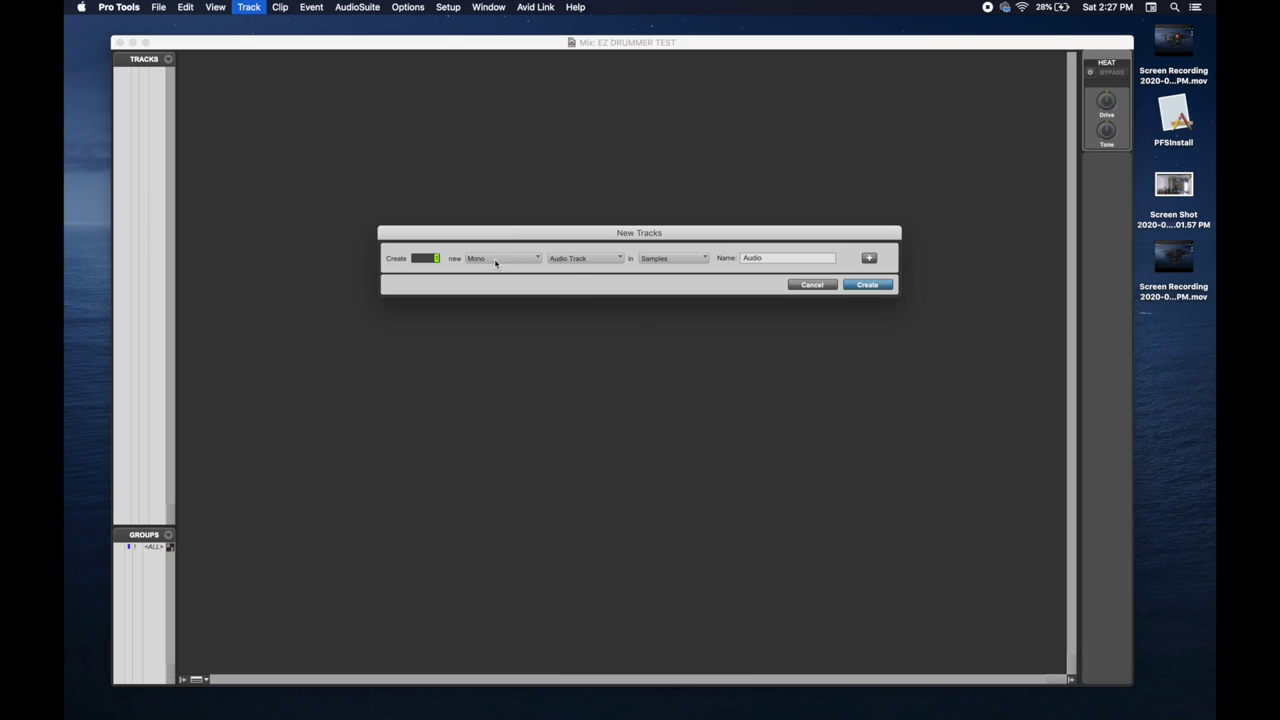
pyautogui.click(491, 259)
pyautogui.click(491, 272)
pyautogui.click(580, 259)
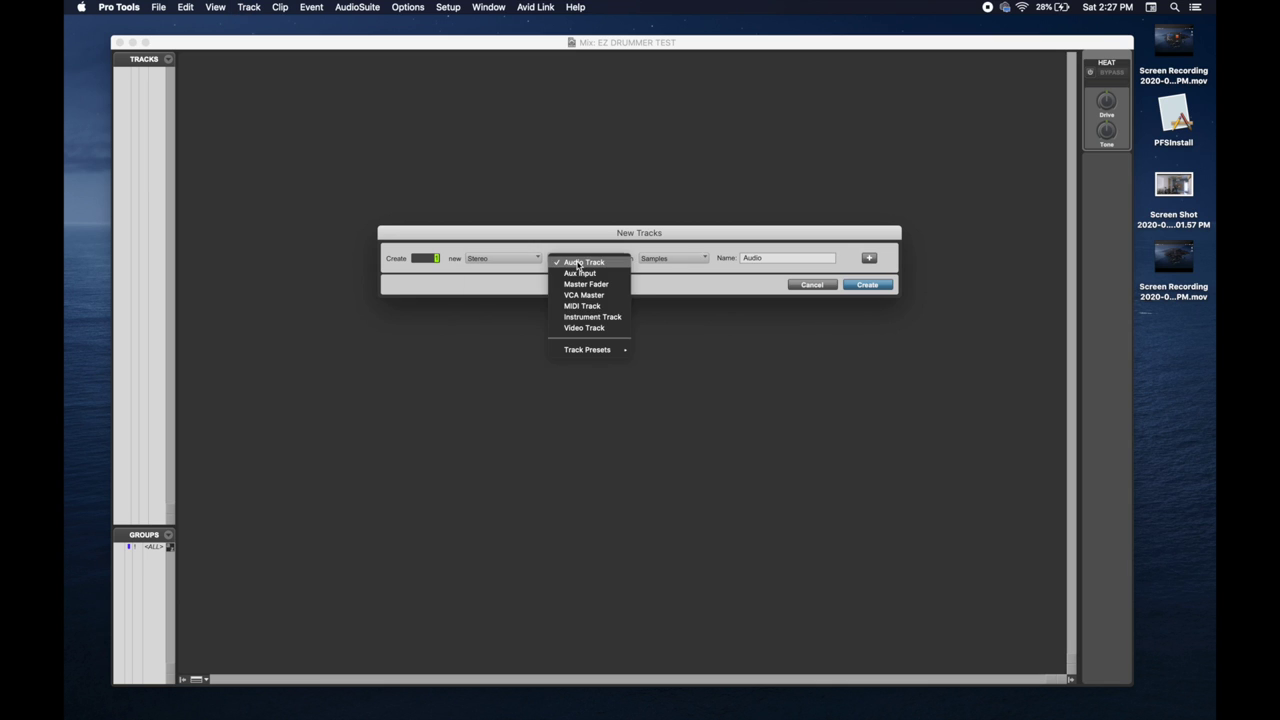
pyautogui.click(585, 317)
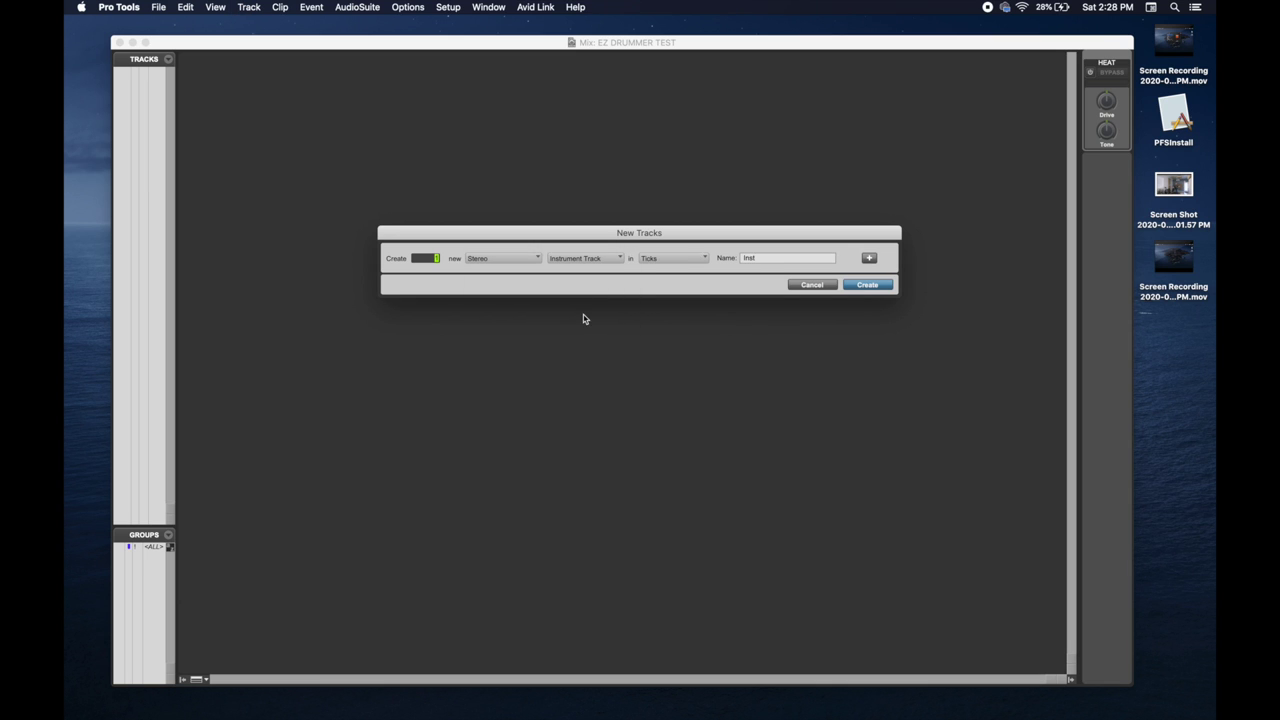
pyautogui.doubleClick(748, 258)
pyautogui.write('Drums')
pyautogui.click(864, 286)
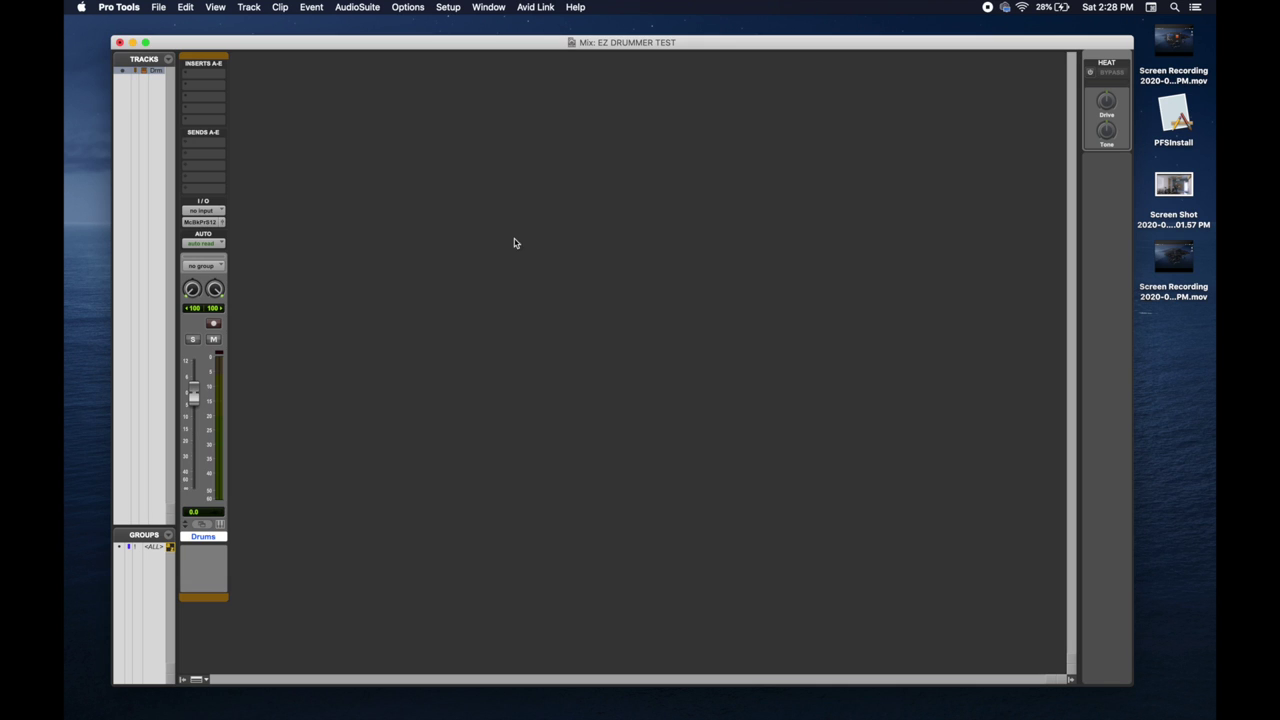
pyautogui.click(205, 85)
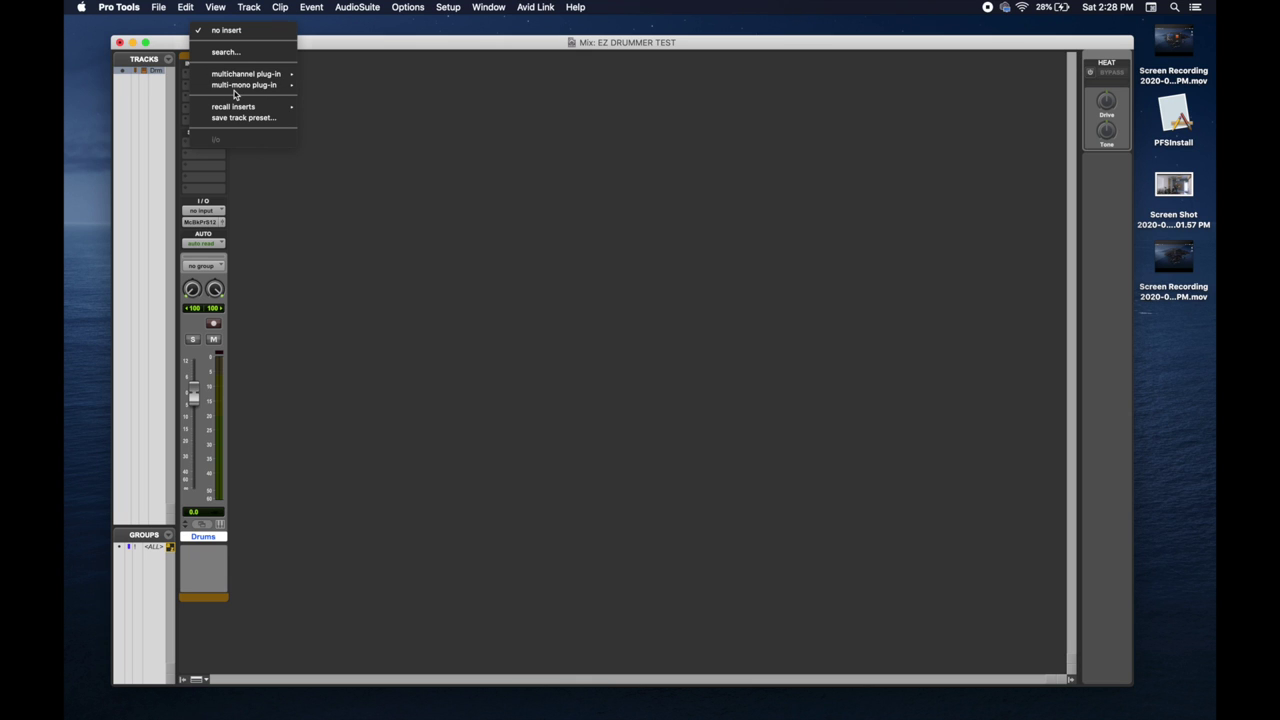
# - Insert EZdrummer (stereo) from the multichannel Instrument plug-ins on the Drums track
pyautogui.moveTo(245, 74)
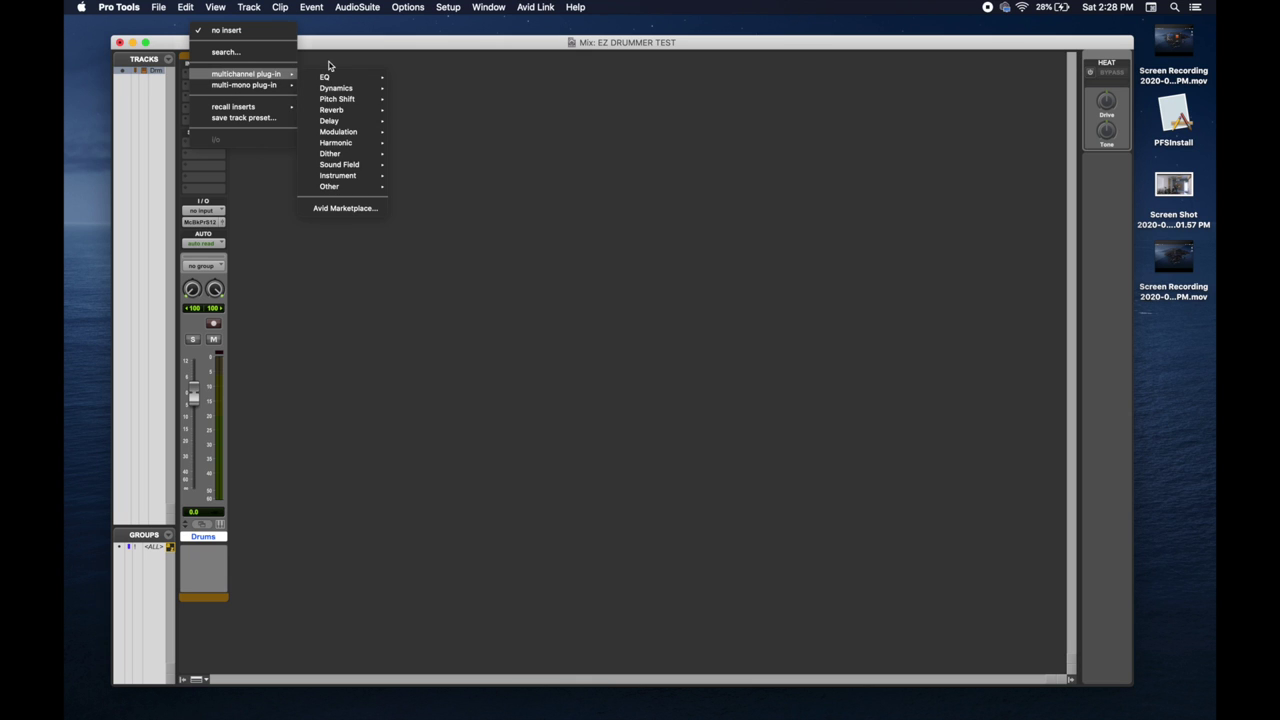
pyautogui.moveTo(338, 178)
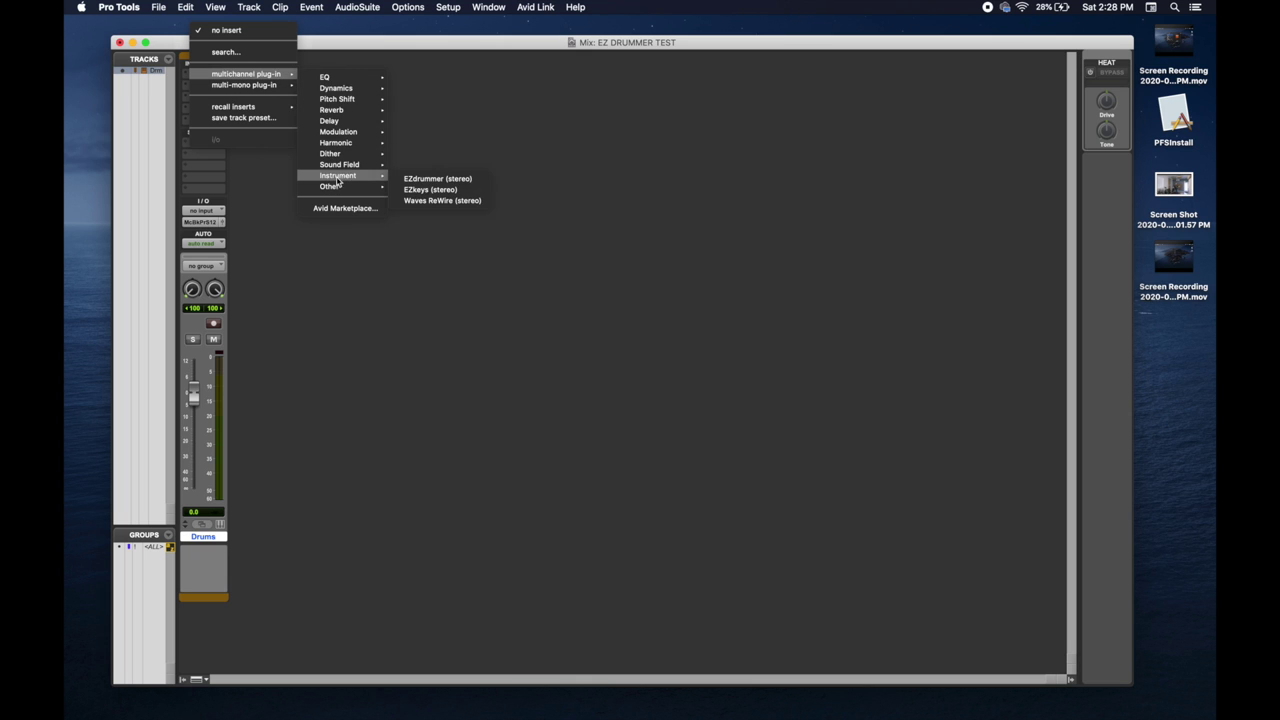
pyautogui.click(408, 179)
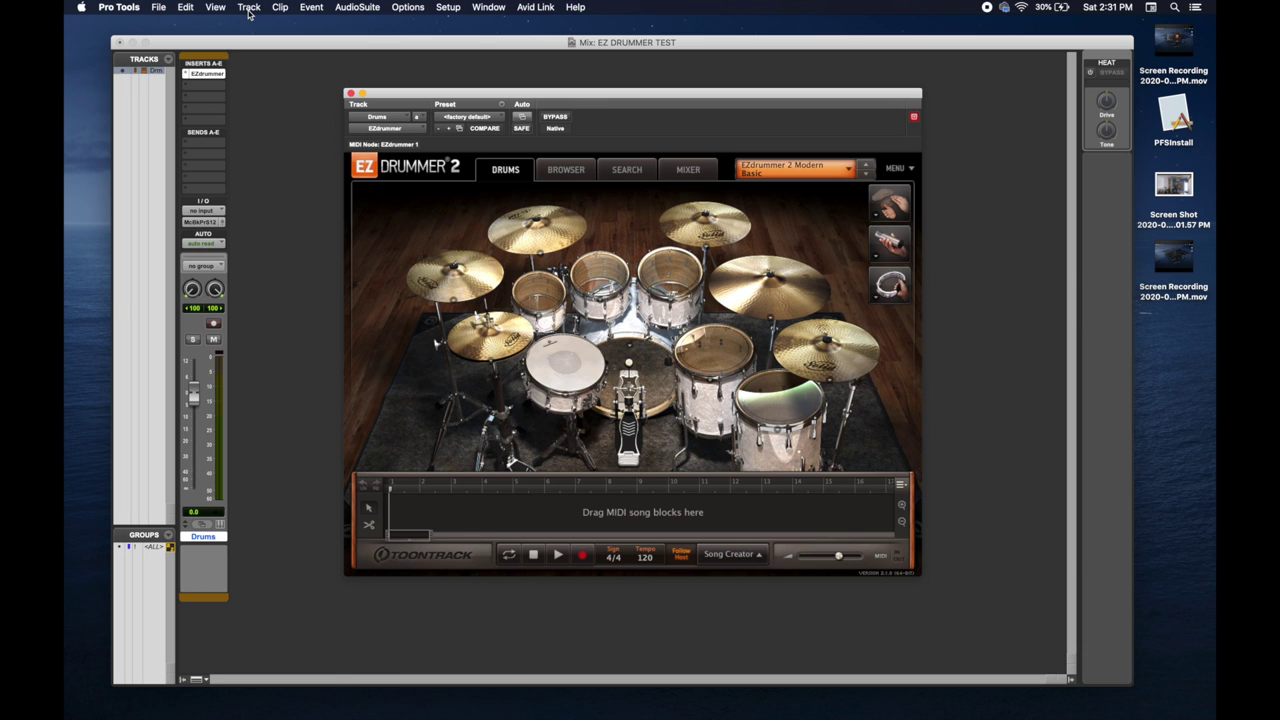
pyautogui.click(446, 8)
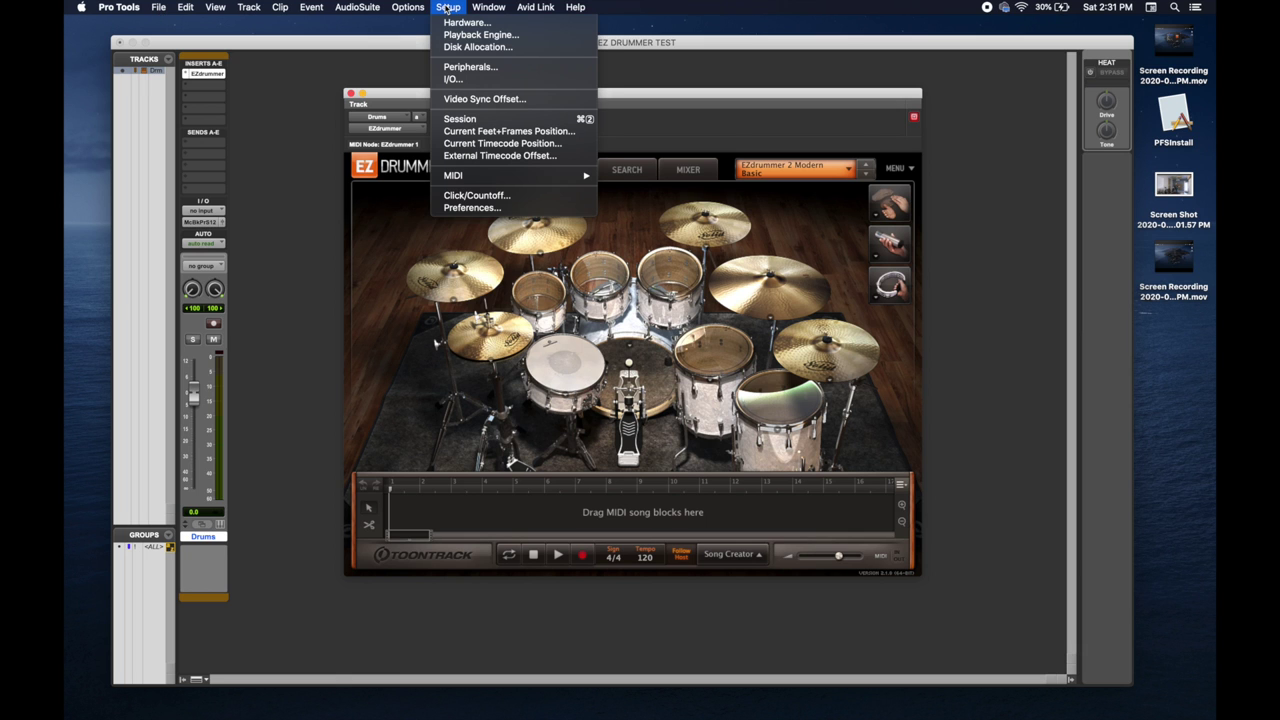
pyautogui.click(462, 67)
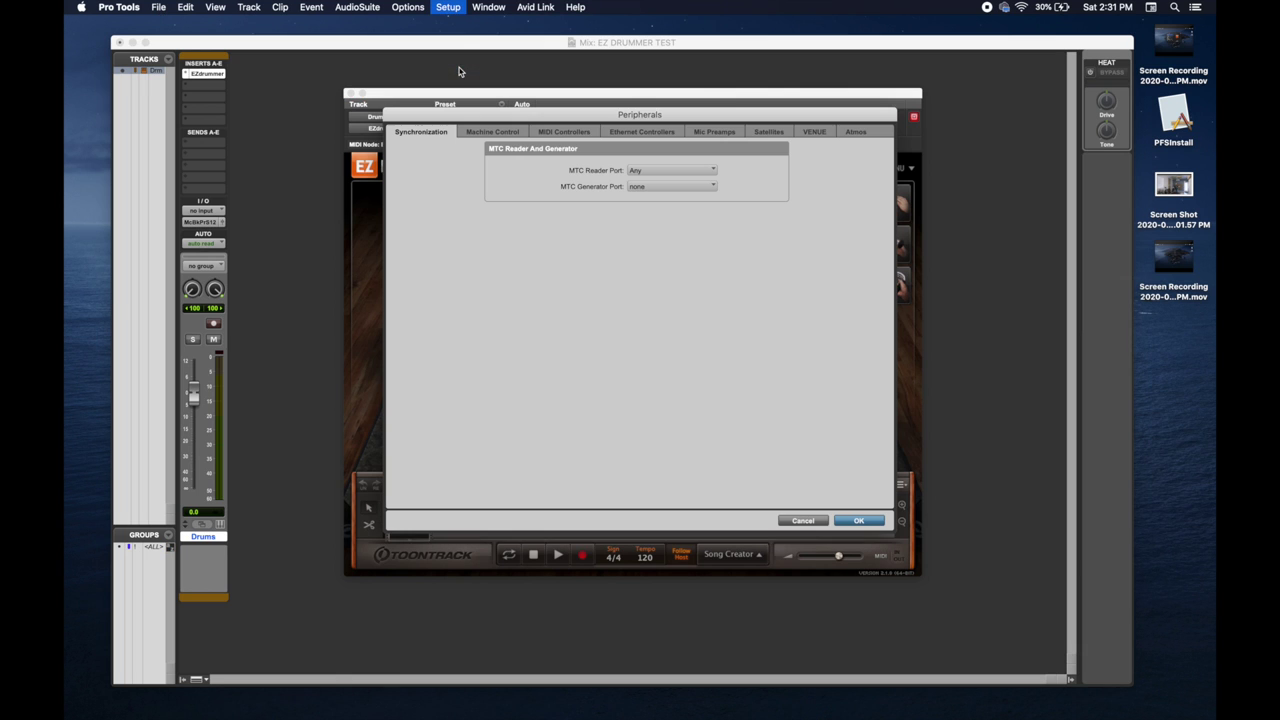
pyautogui.click(551, 134)
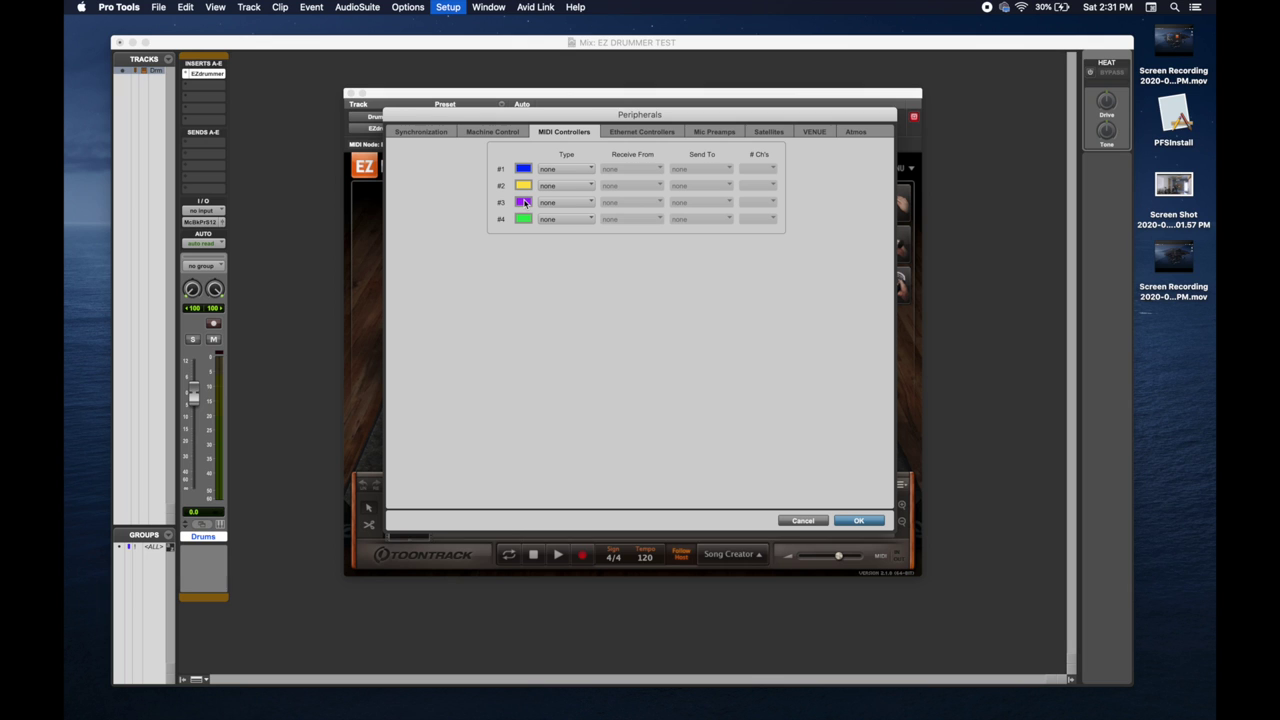
pyautogui.click(551, 172)
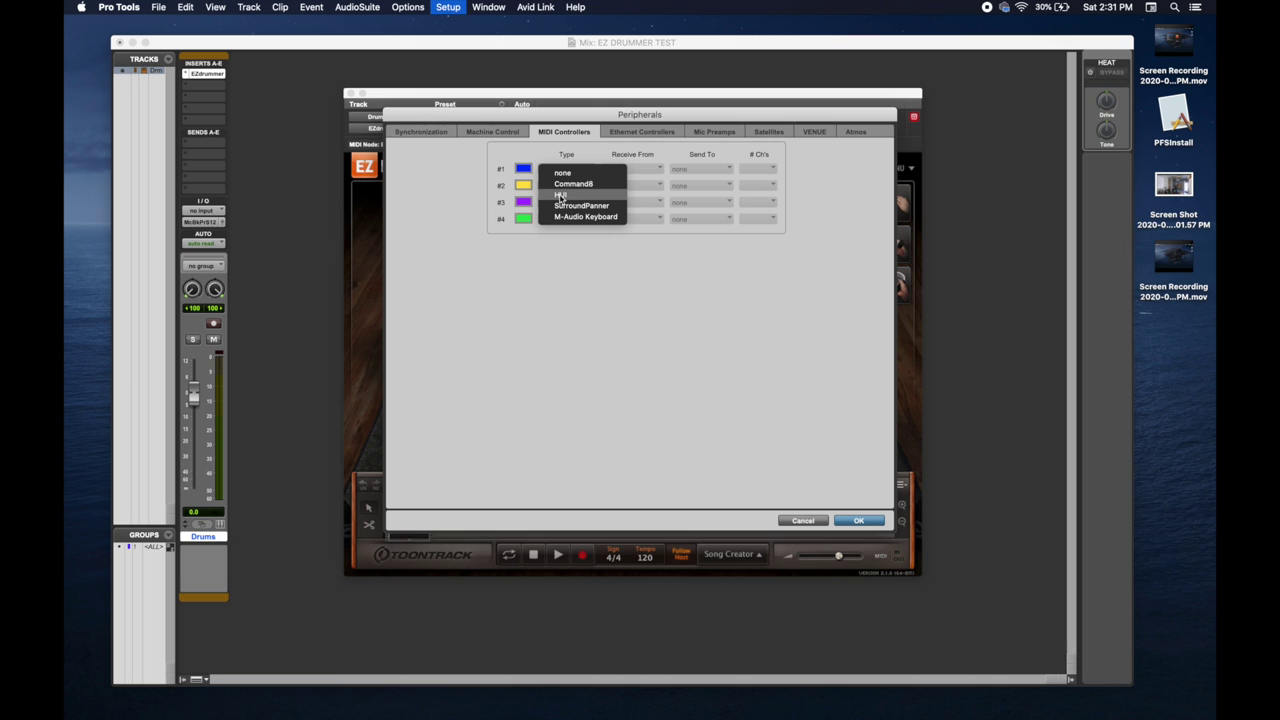
pyautogui.click(545, 172)
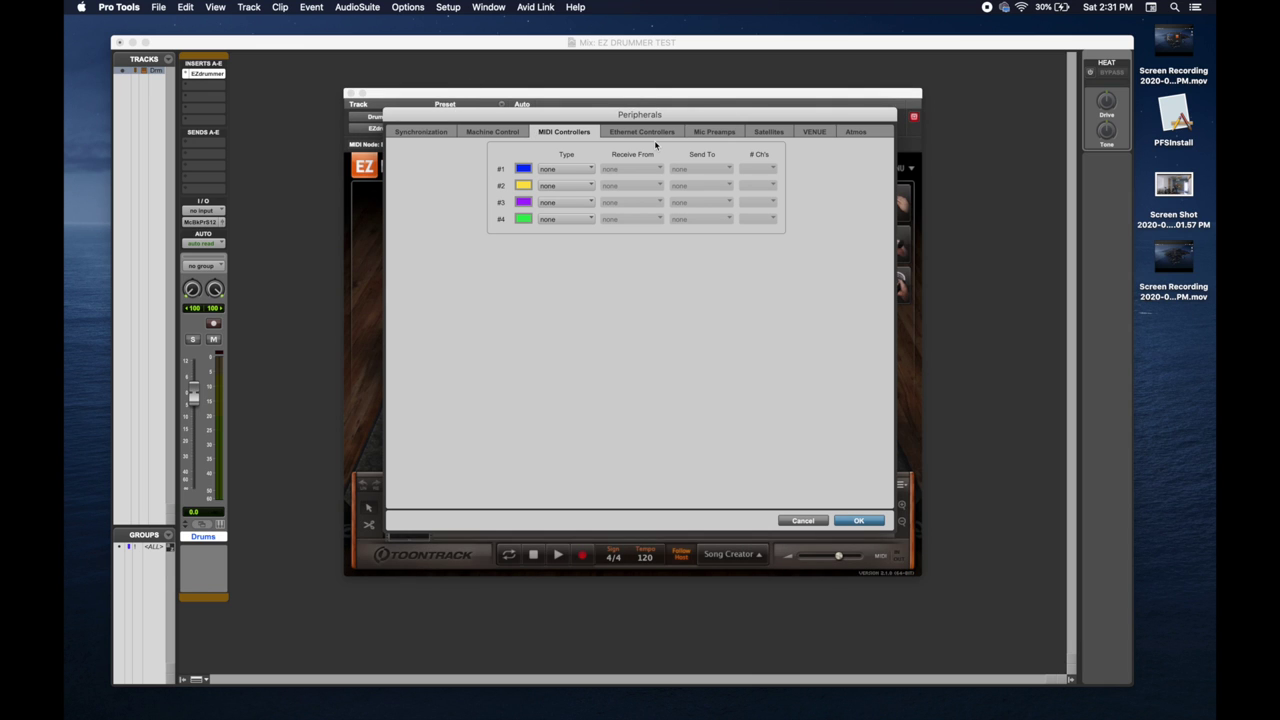
pyautogui.click(816, 522)
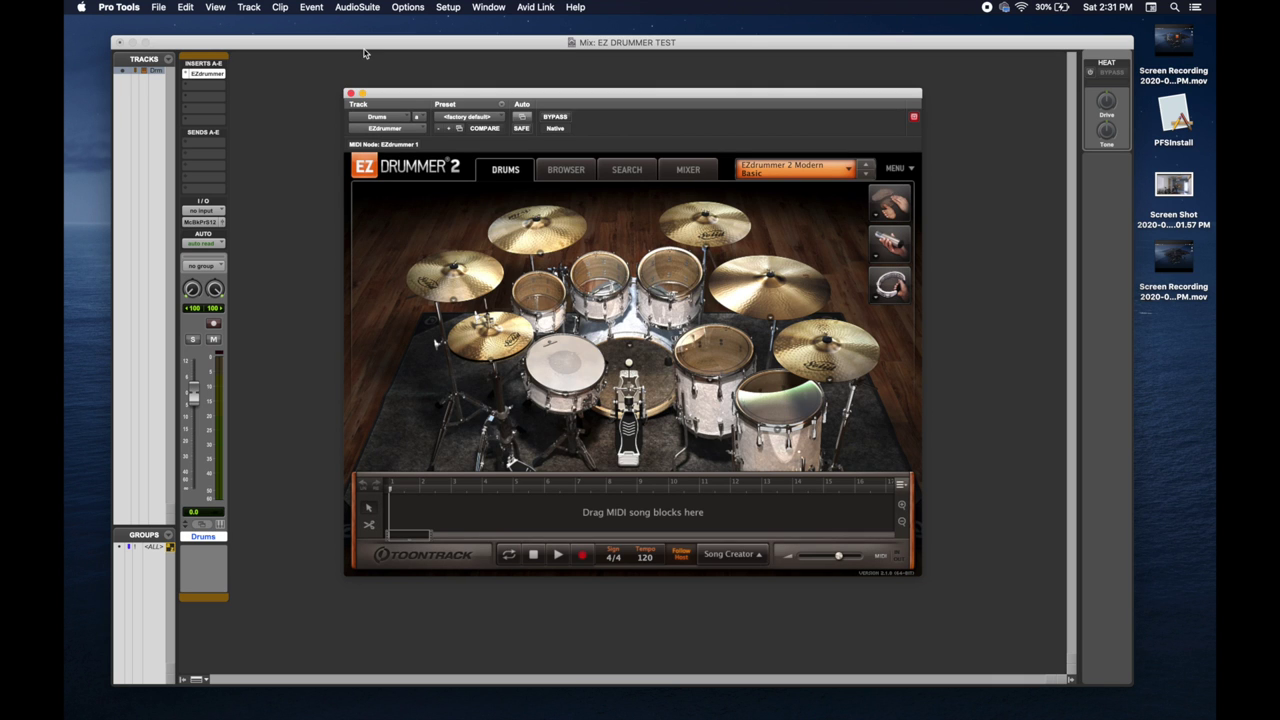
# - Confirm USB MIDI Interface is checked under Setup > MIDI > MIDI Input Devices
pyautogui.click(448, 7)
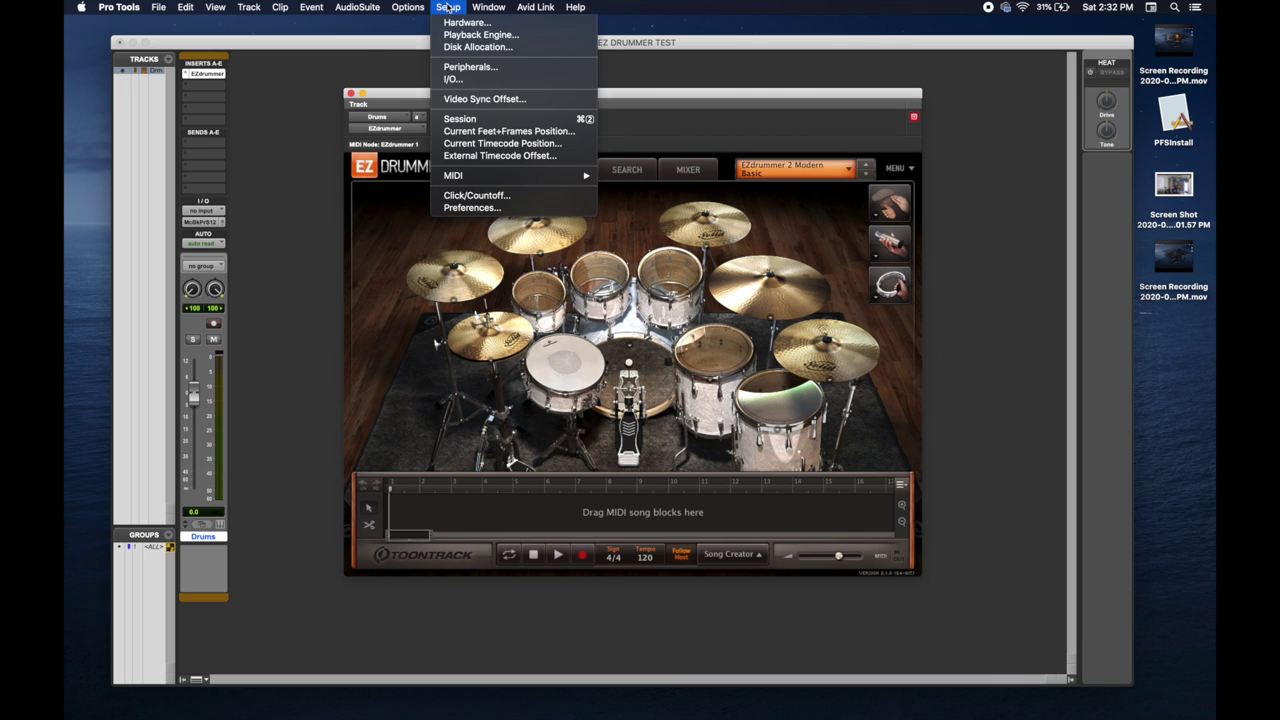
pyautogui.moveTo(449, 180)
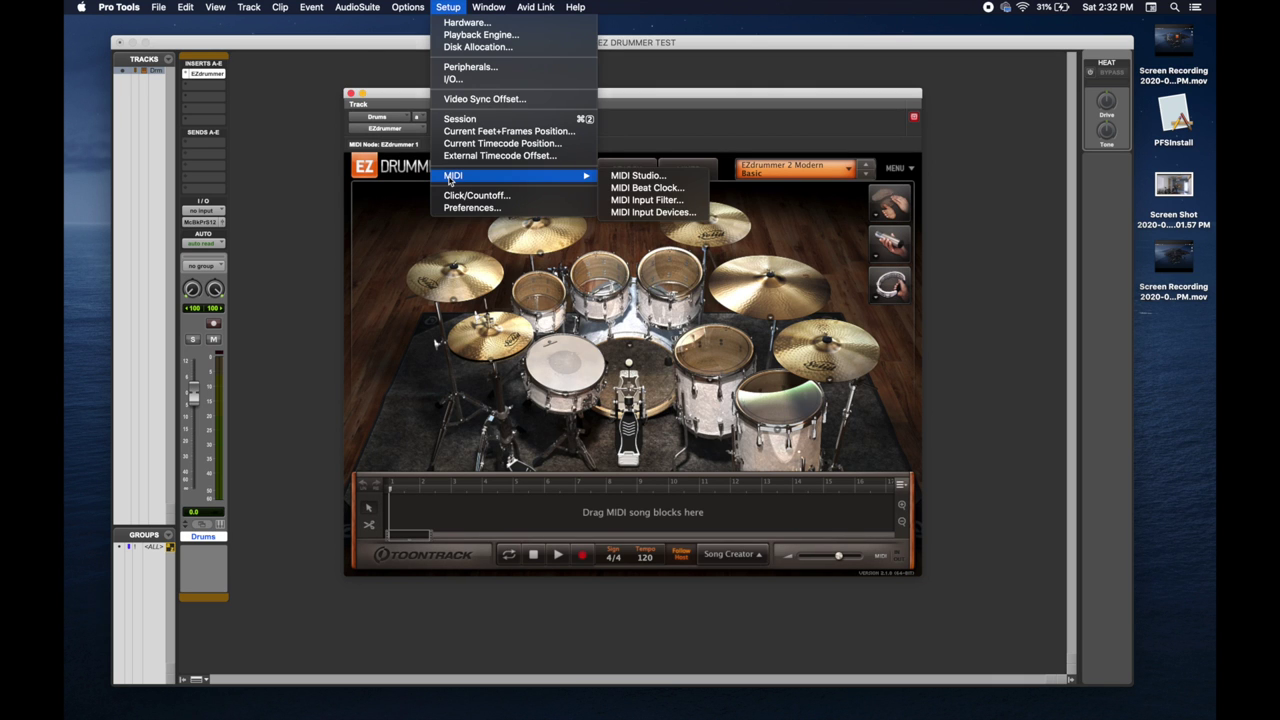
pyautogui.click(630, 203)
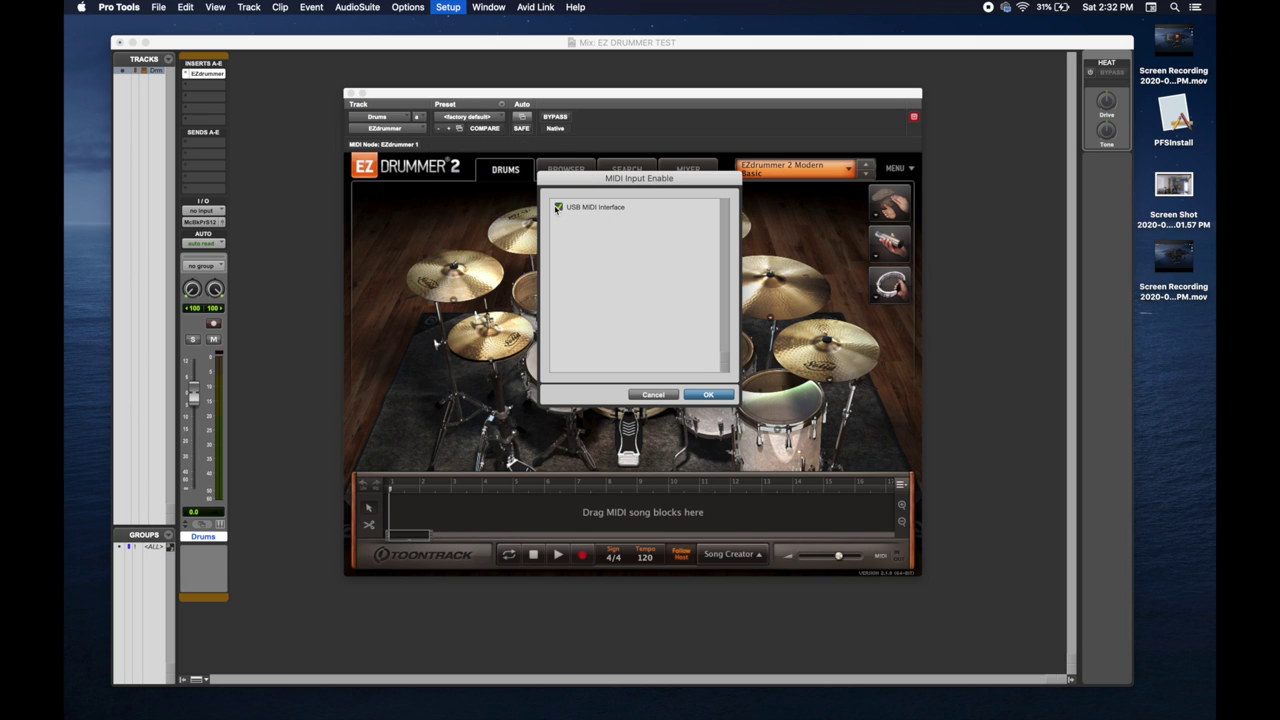
pyautogui.click(708, 396)
pyautogui.click(448, 8)
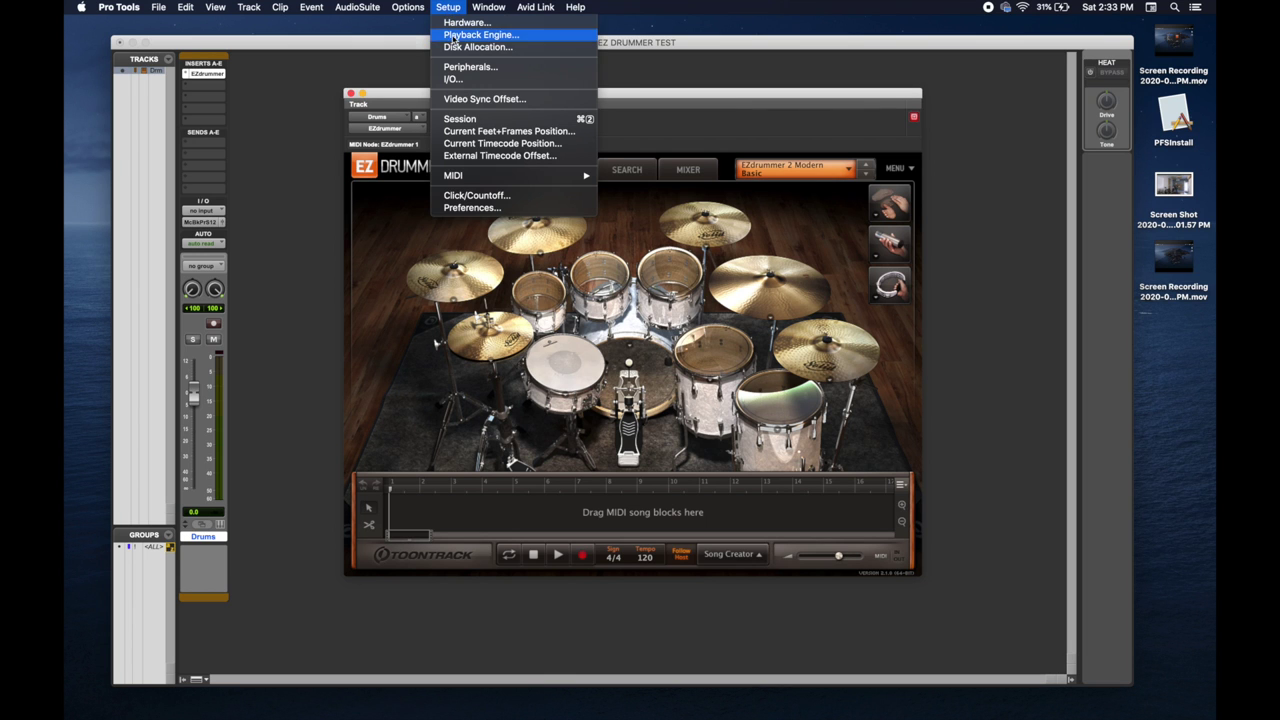
# - In Pro Tools' MIDI preferences, set Default Thru Instrument to Follows First Selected MIDI Track
pyautogui.click(459, 208)
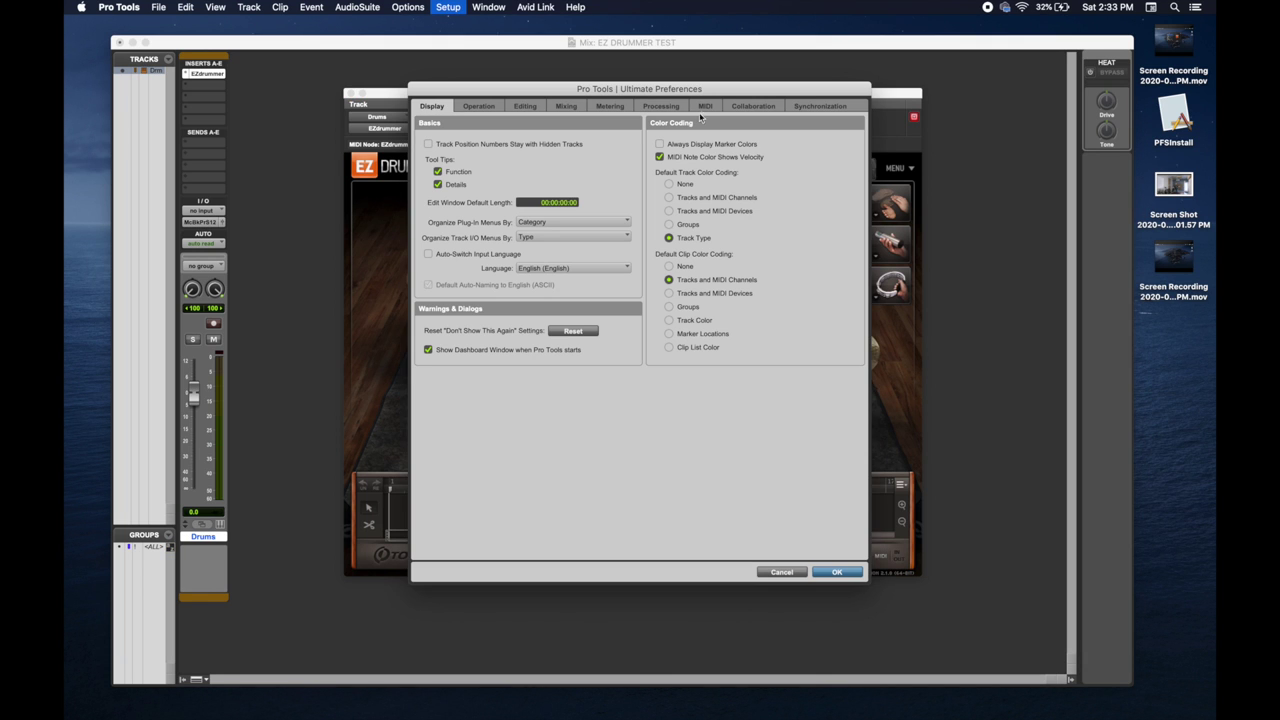
pyautogui.click(705, 106)
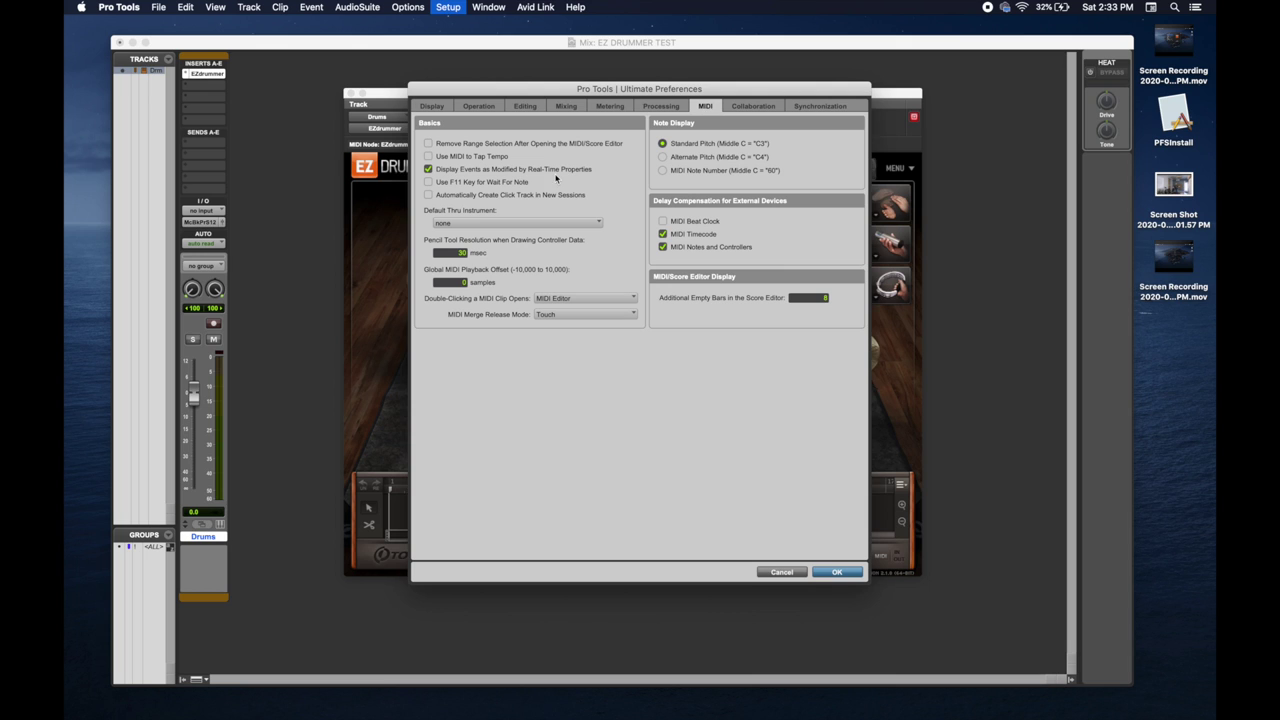
pyautogui.click(490, 223)
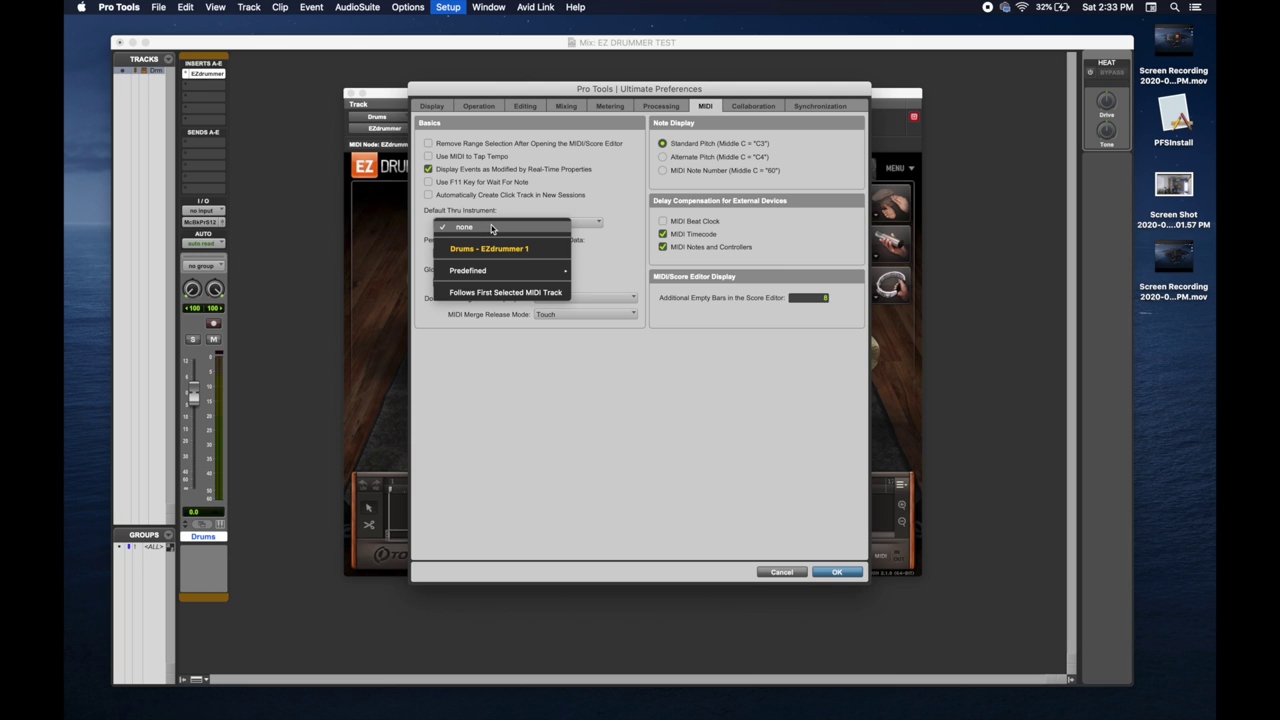
pyautogui.click(503, 292)
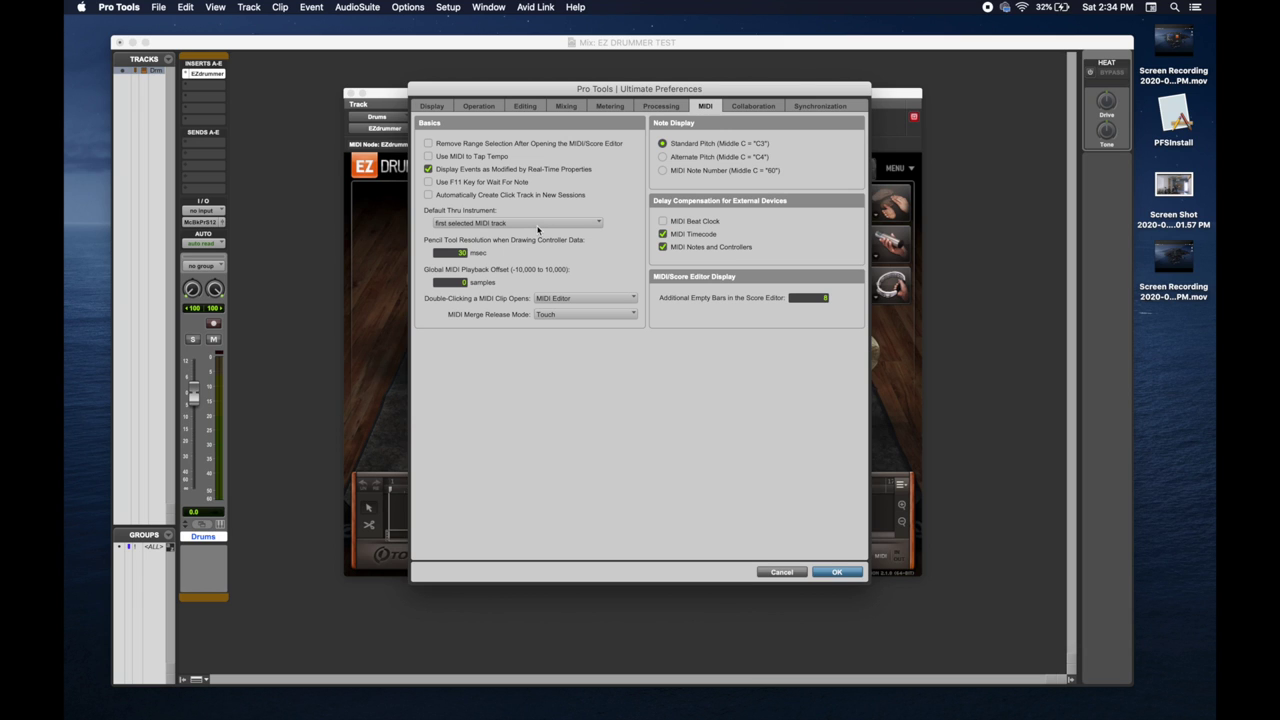
pyautogui.click(831, 573)
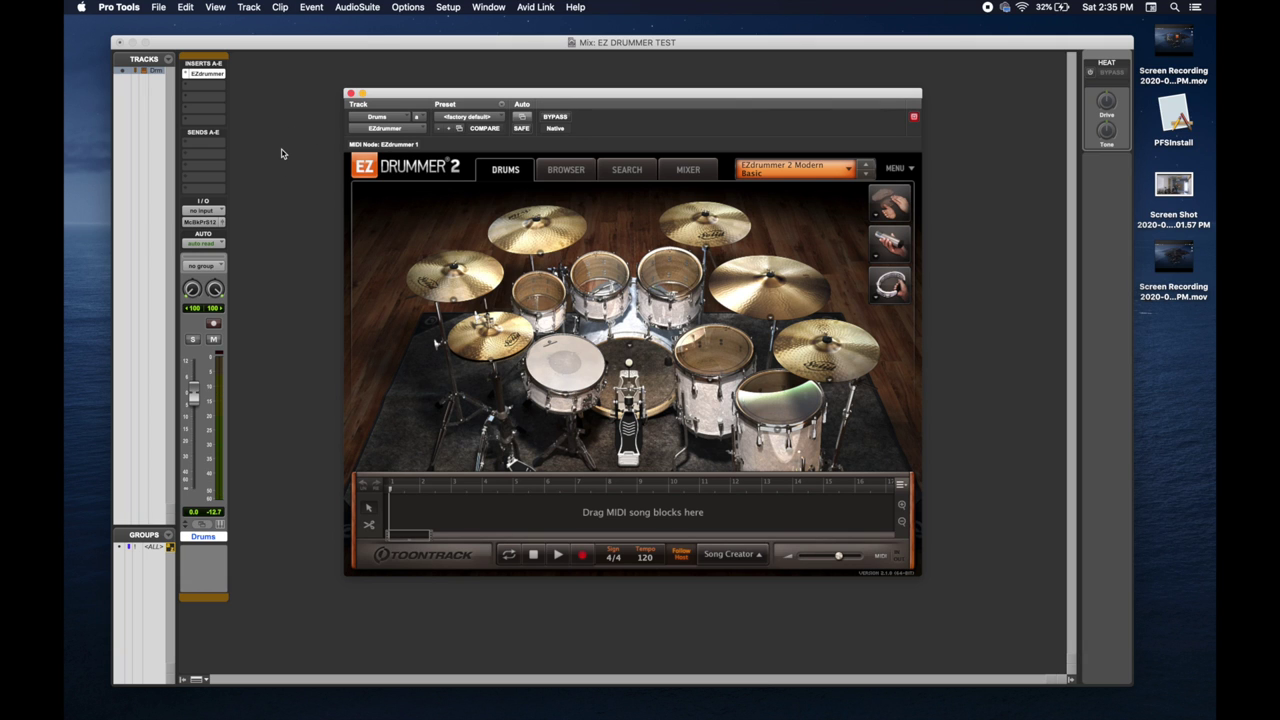
# - Toggle the MIDI Thru option in the Options menu off and back on
pyautogui.click(403, 8)
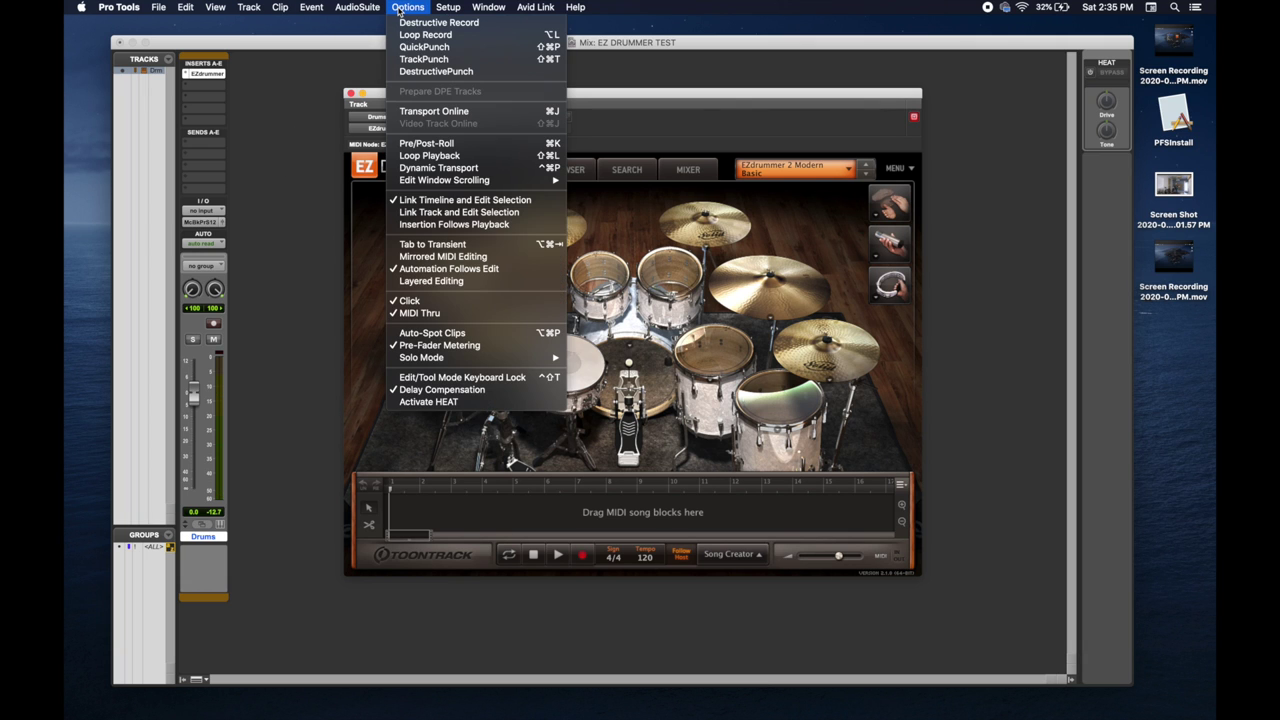
pyautogui.click(408, 313)
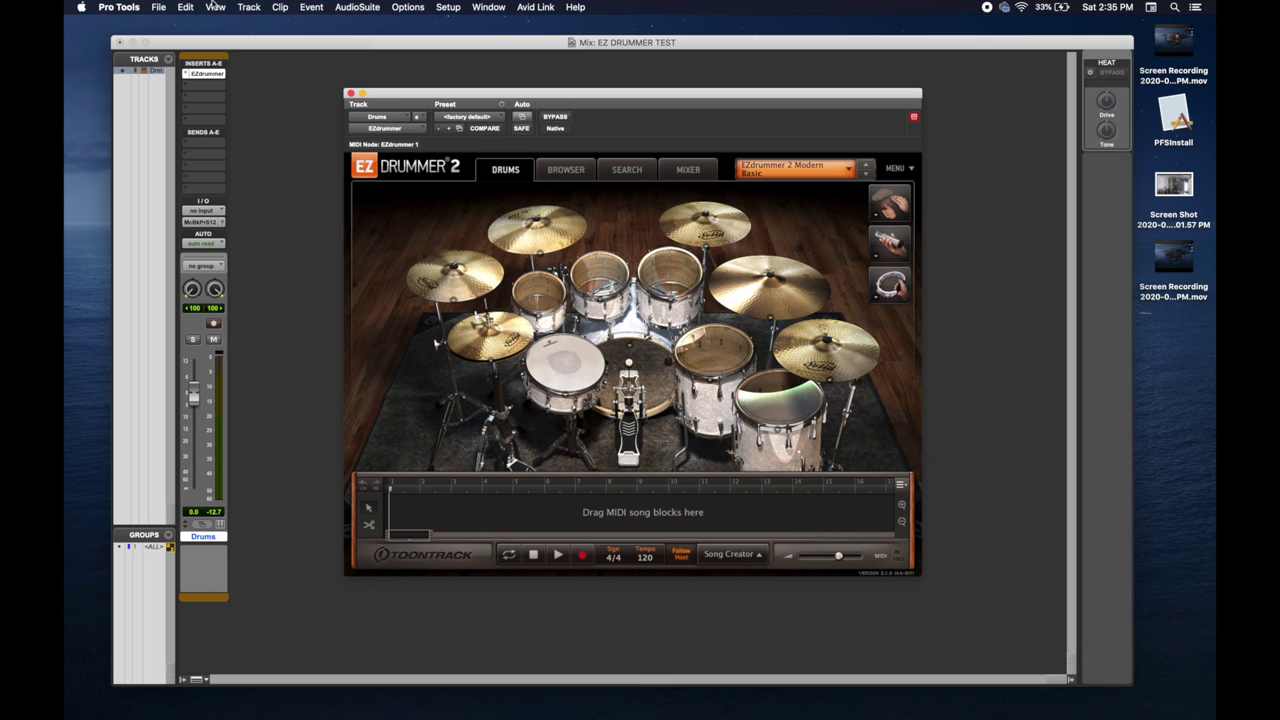
pyautogui.click(403, 9)
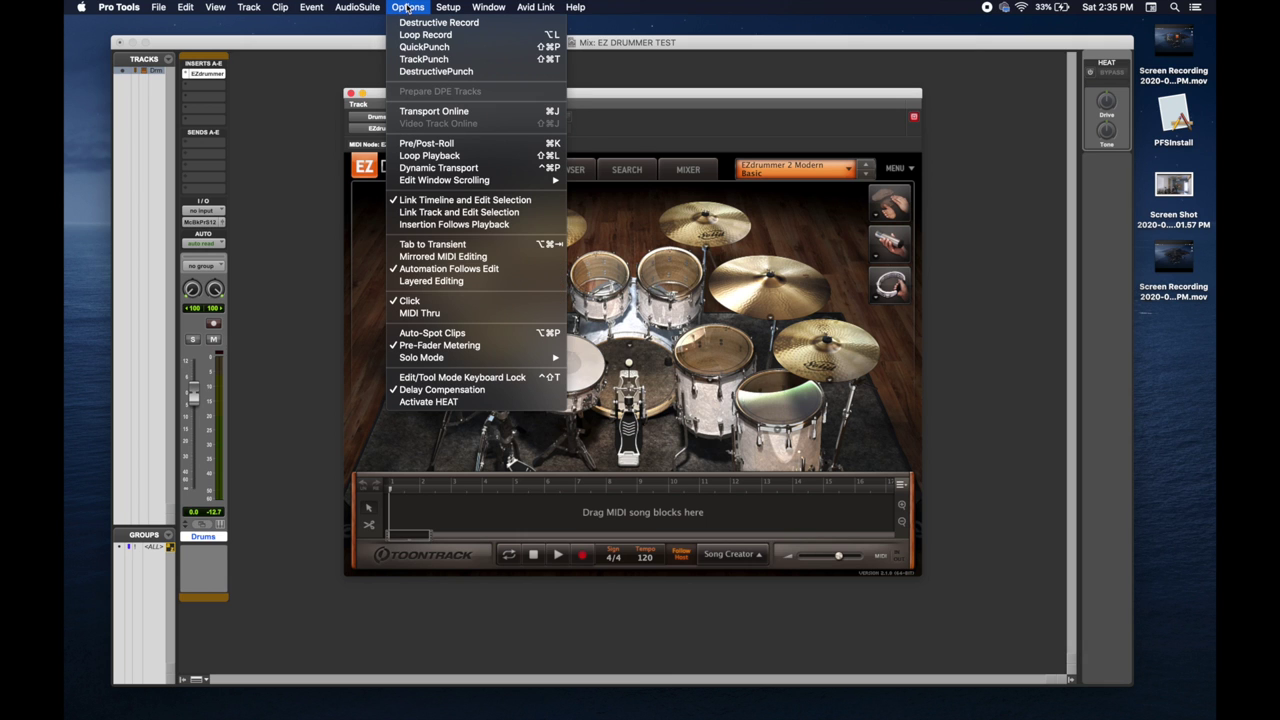
pyautogui.click(415, 314)
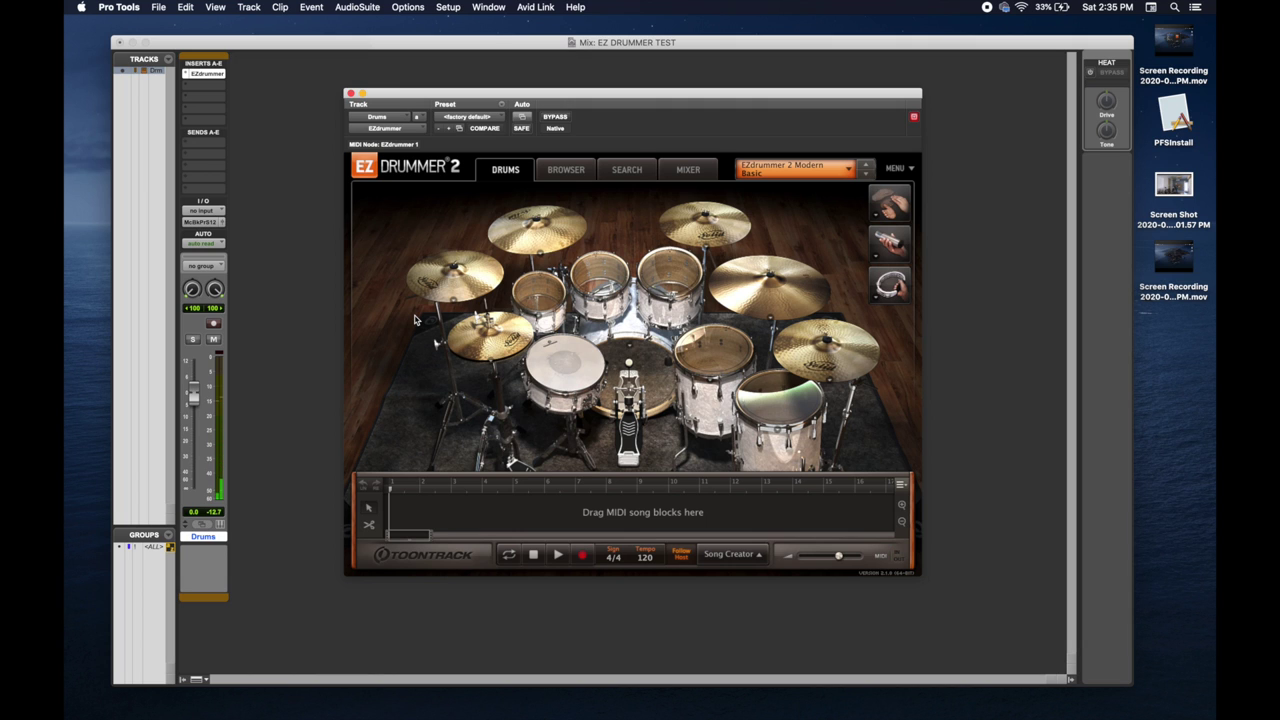
# - Audition the cymbal, rack toms and floor tom, then bring up the Setup commands
pyautogui.click(728, 377)
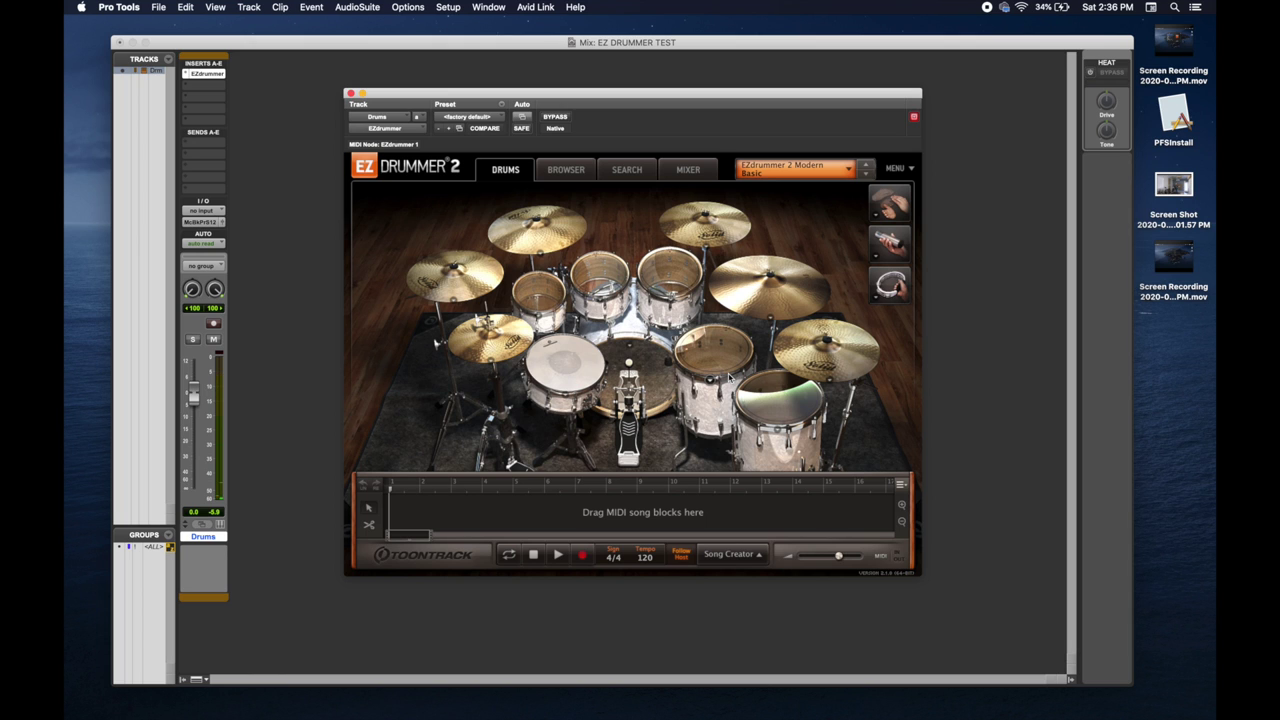
pyautogui.click(672, 280)
pyautogui.click(716, 352)
pyautogui.click(411, 9)
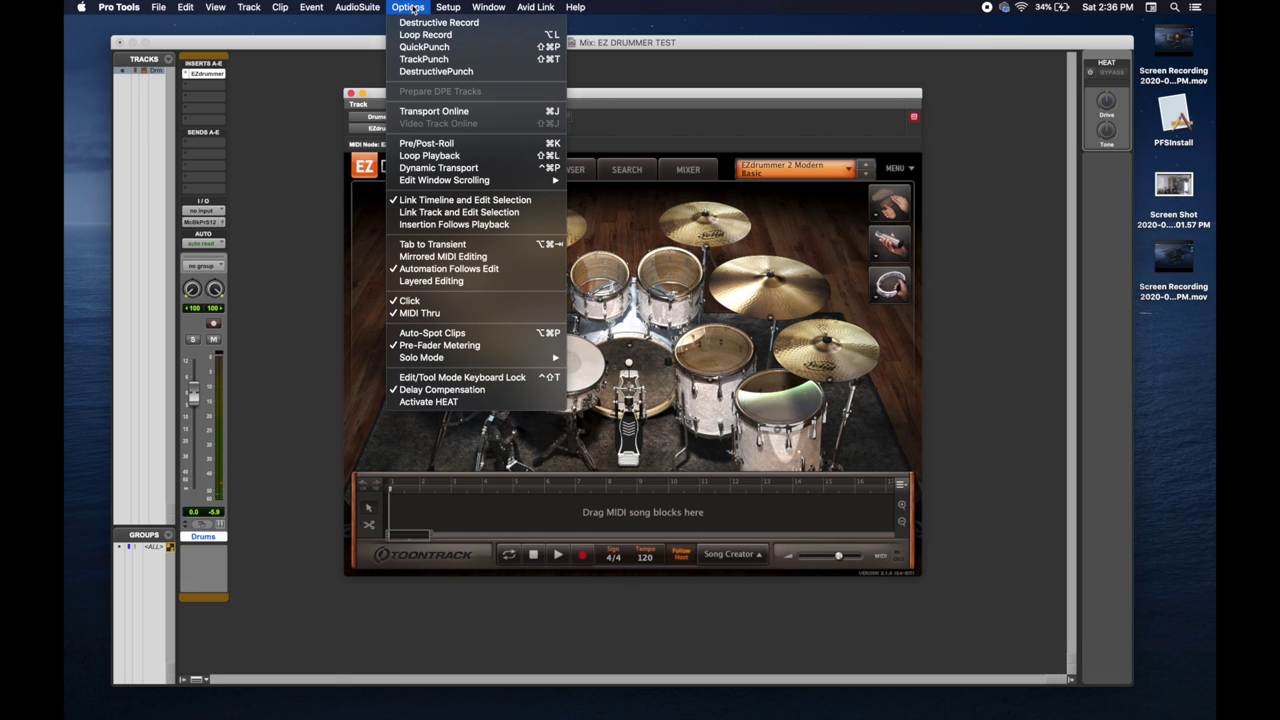
pyautogui.moveTo(447, 9)
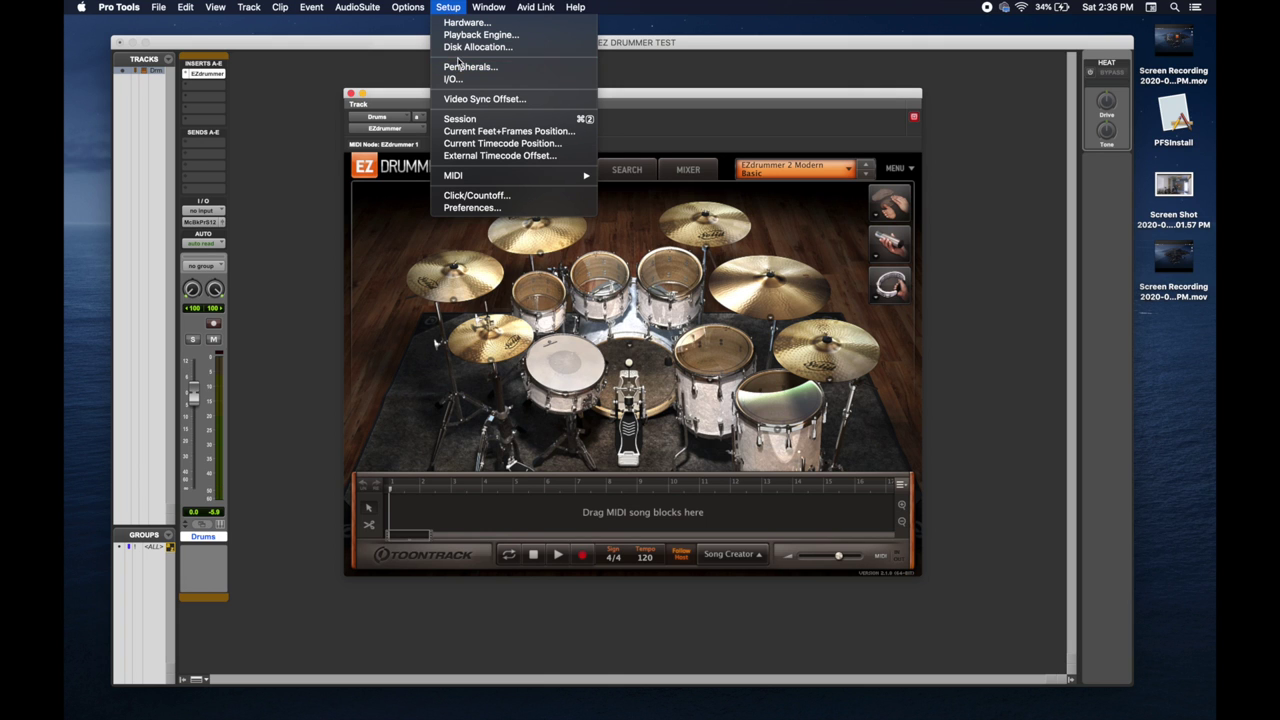
# - Set the Playback Engine to External Headphones, agreeing to save and close the session
pyautogui.click(459, 36)
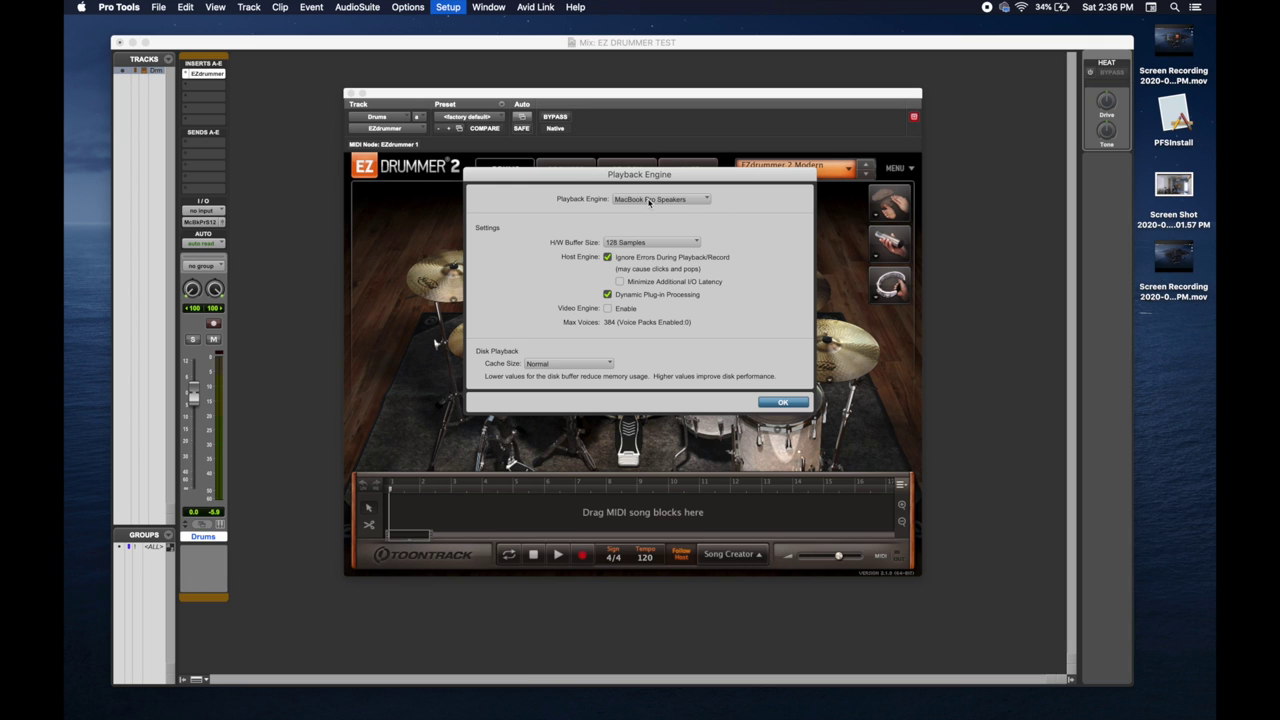
pyautogui.click(649, 200)
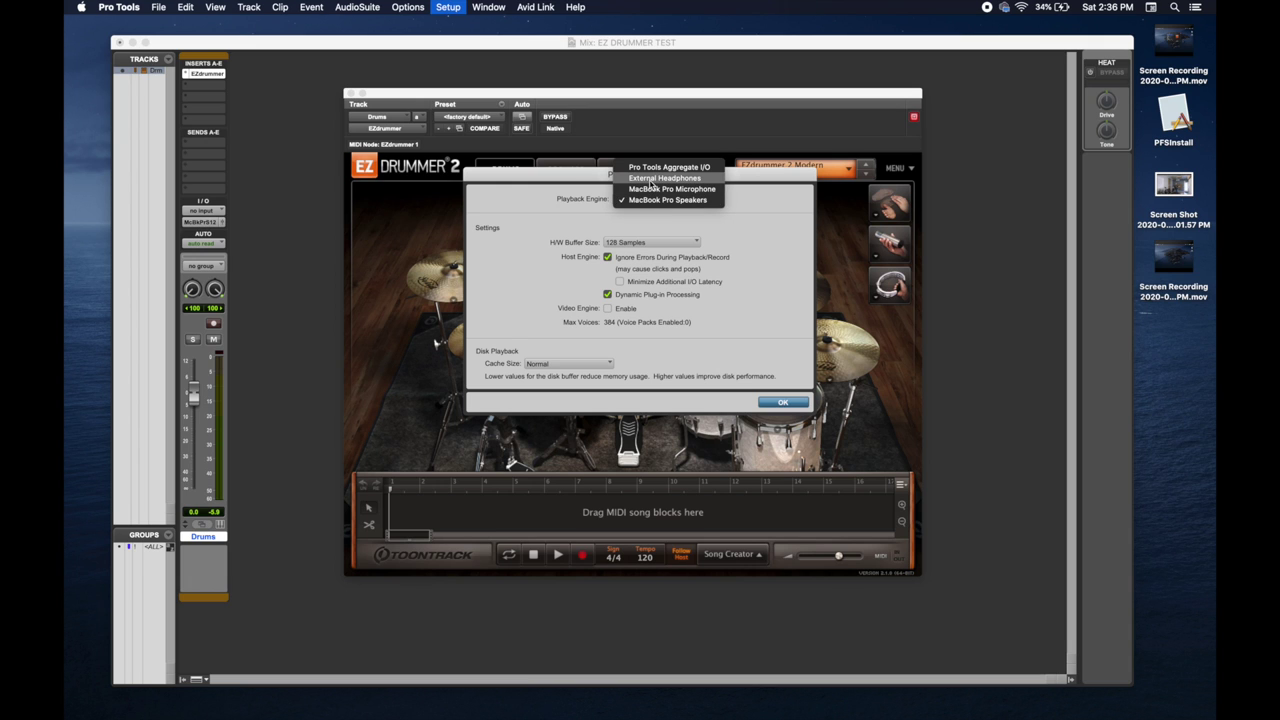
pyautogui.click(652, 178)
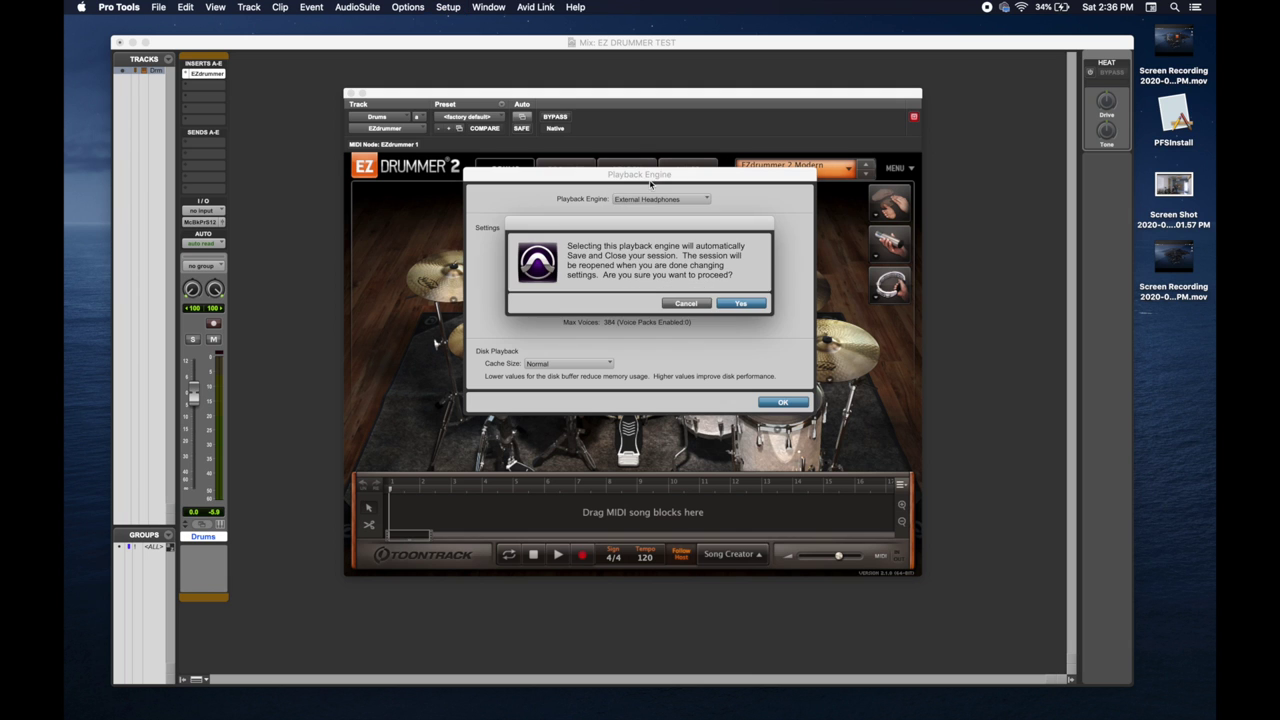
pyautogui.click(736, 305)
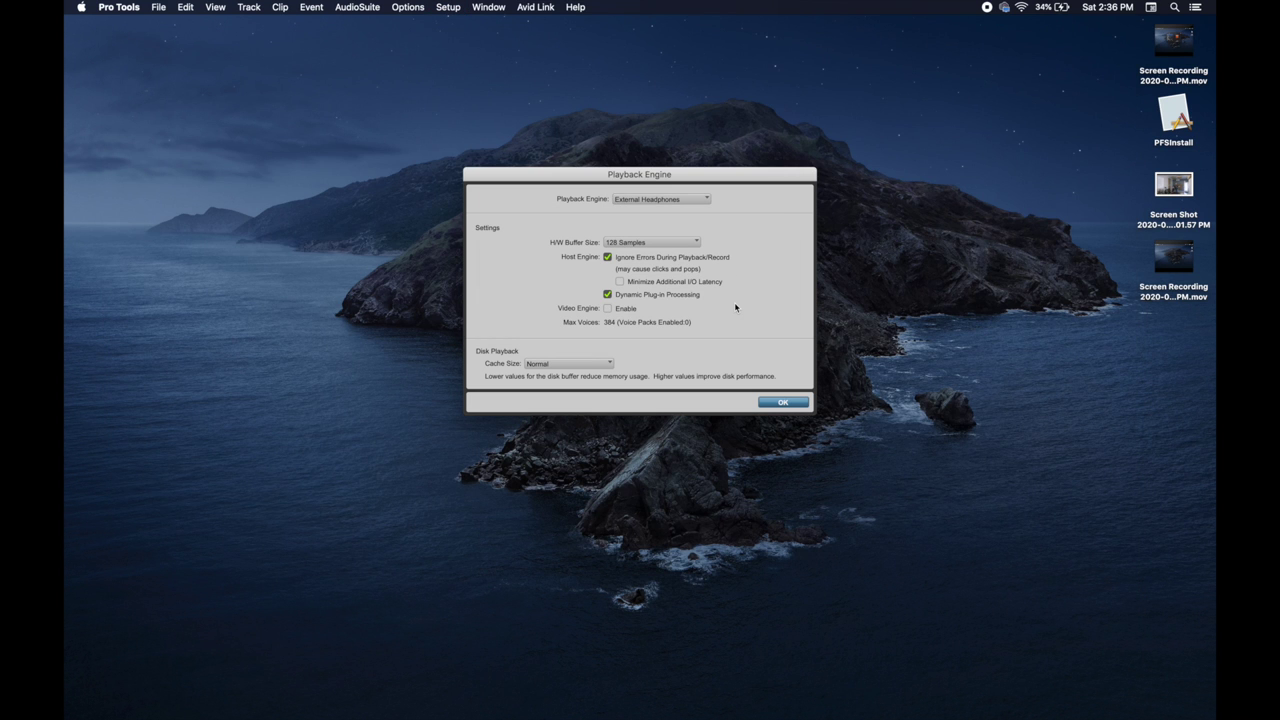
pyautogui.click(783, 402)
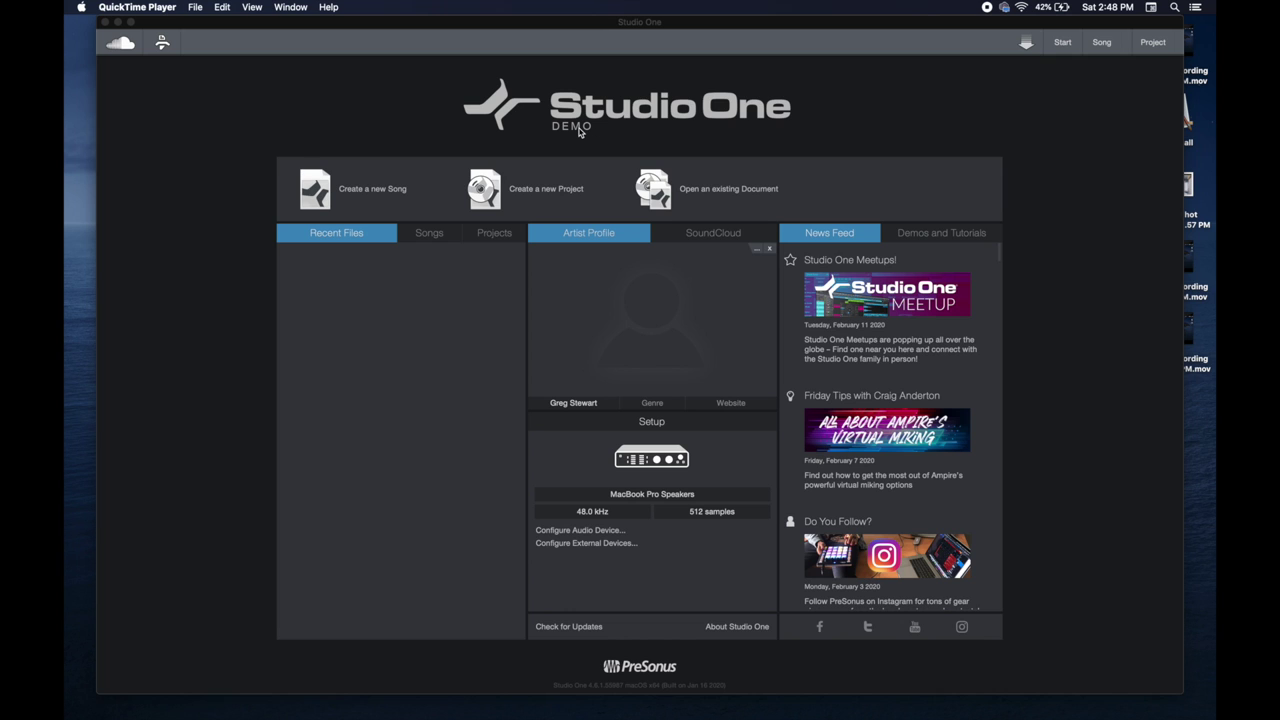
# - Create a new Empty Song from the Studio One Start page
pyautogui.click(363, 196)
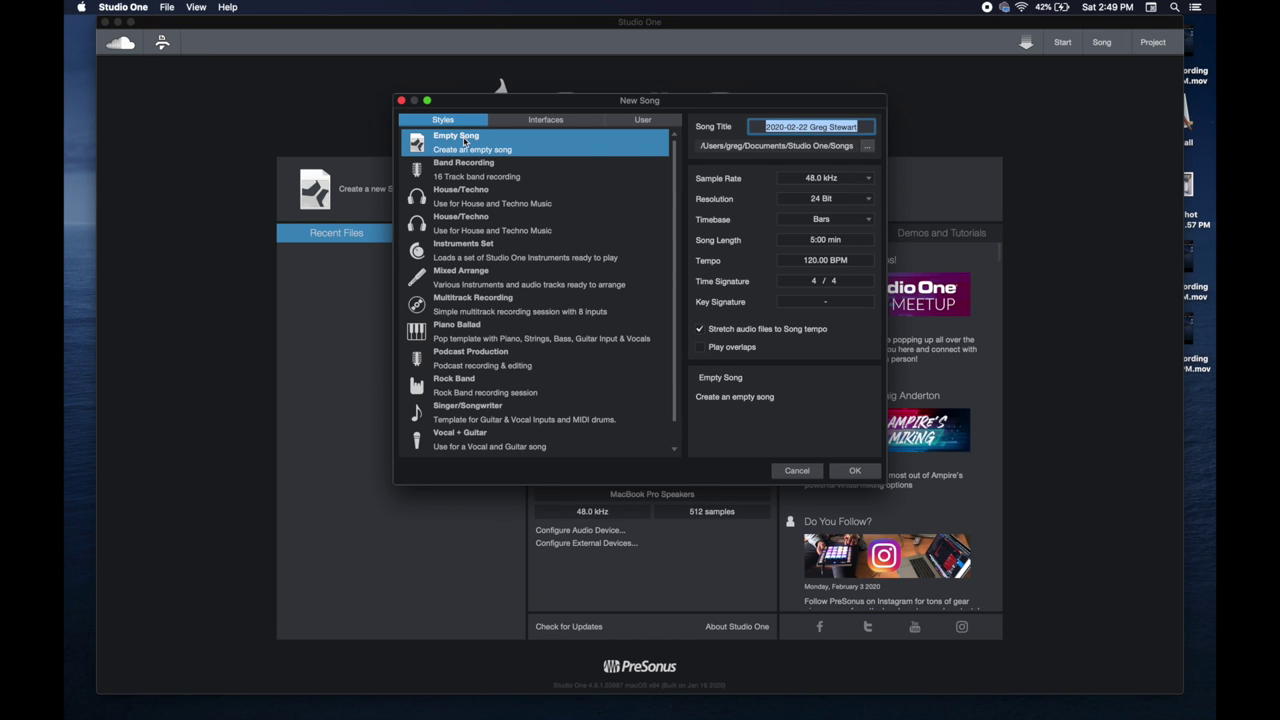
pyautogui.click(848, 474)
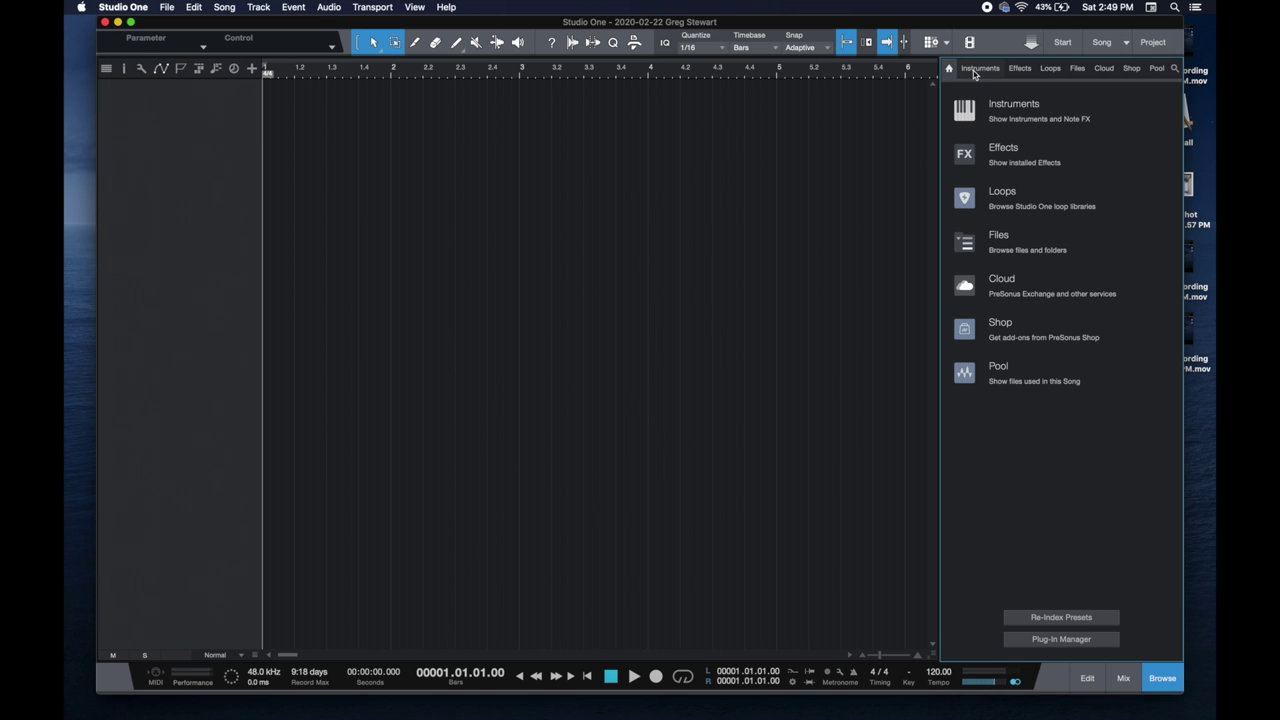
# - Drag EZdrummer from the Browser's Toontrack instruments into the arrangement as an instrument track
pyautogui.click(998, 114)
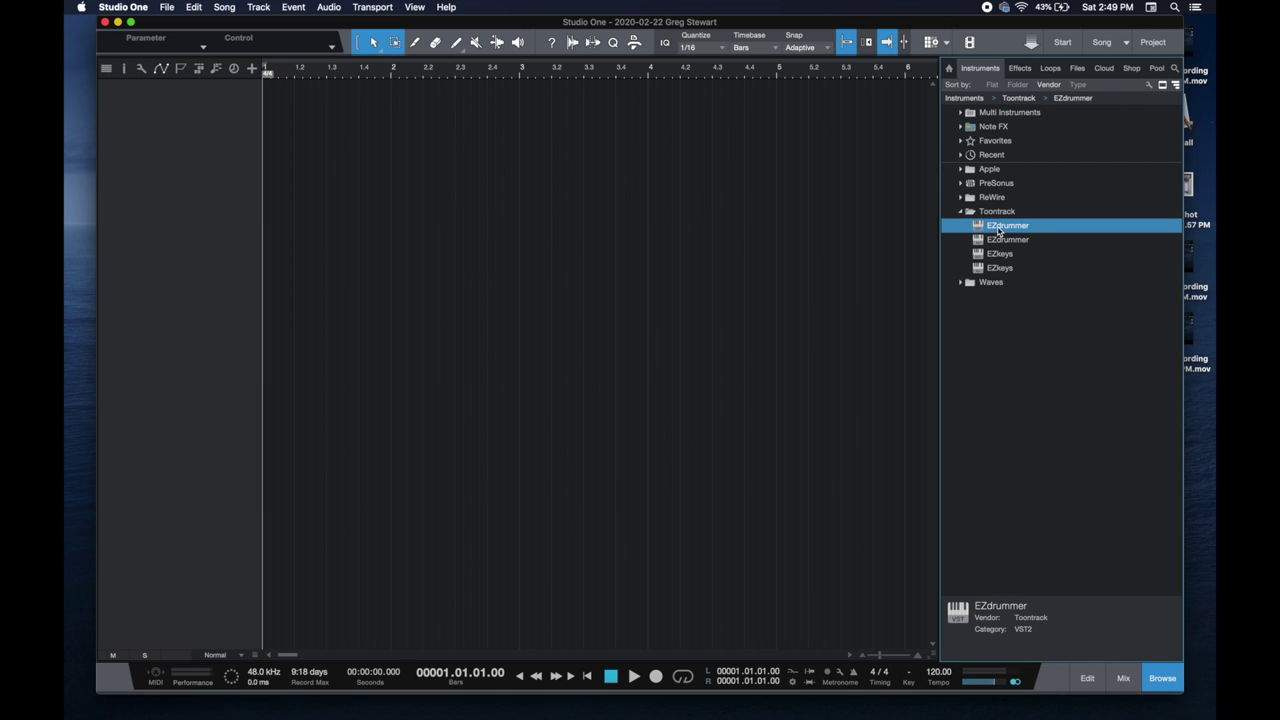
pyautogui.moveTo(997, 230); pyautogui.dragTo(622, 149)
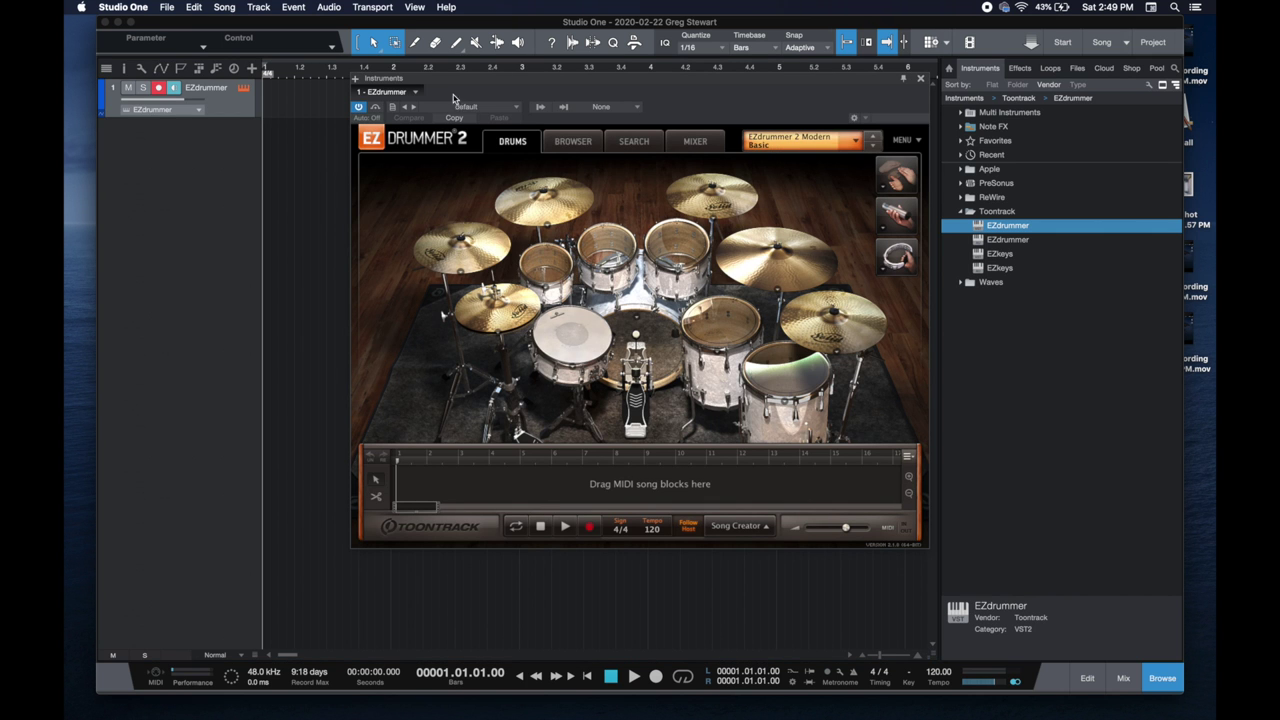
pyautogui.moveTo(456, 81); pyautogui.dragTo(434, 138)
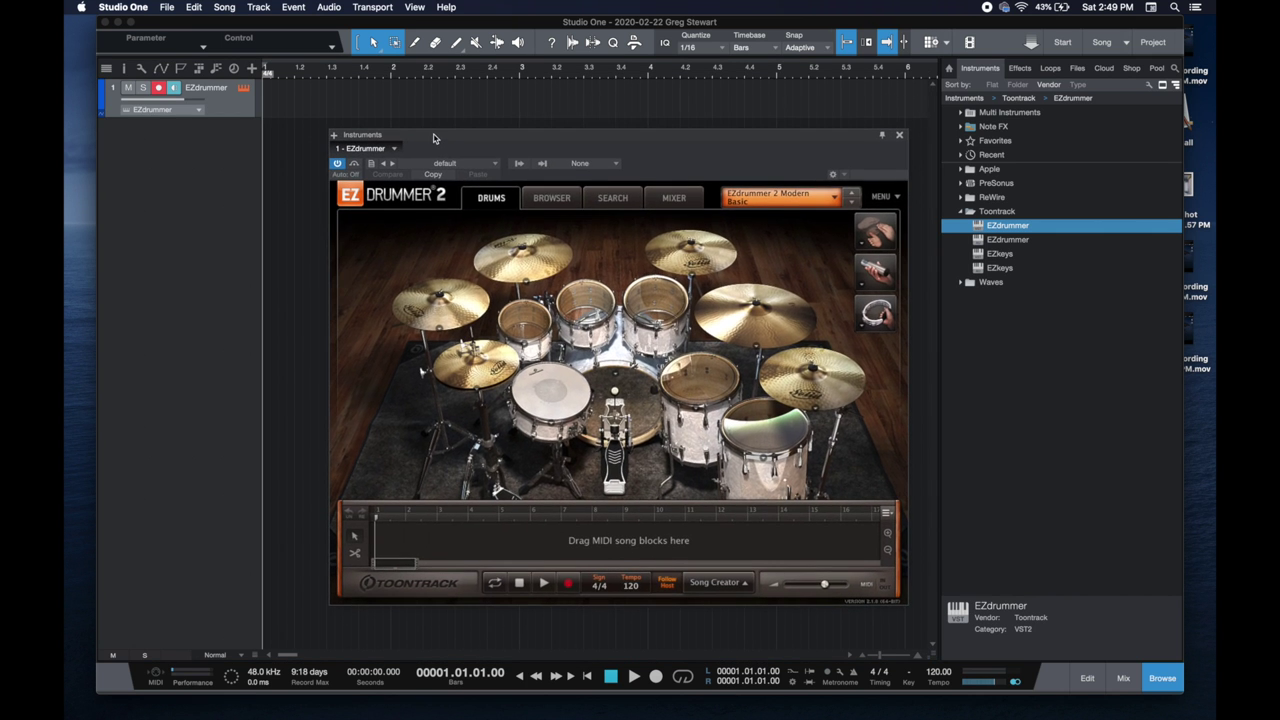
# - Audition the snare drum and the left, middle and right rack toms
pyautogui.click(539, 363)
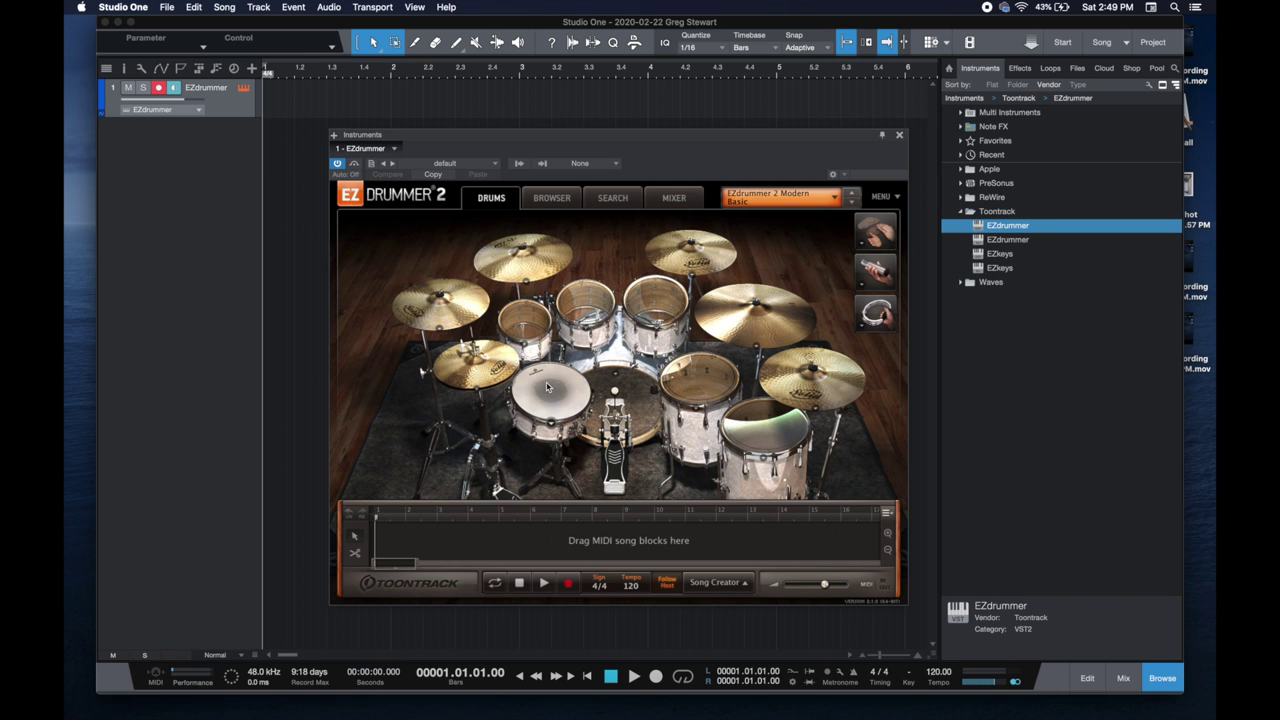
pyautogui.click(528, 332)
pyautogui.click(585, 322)
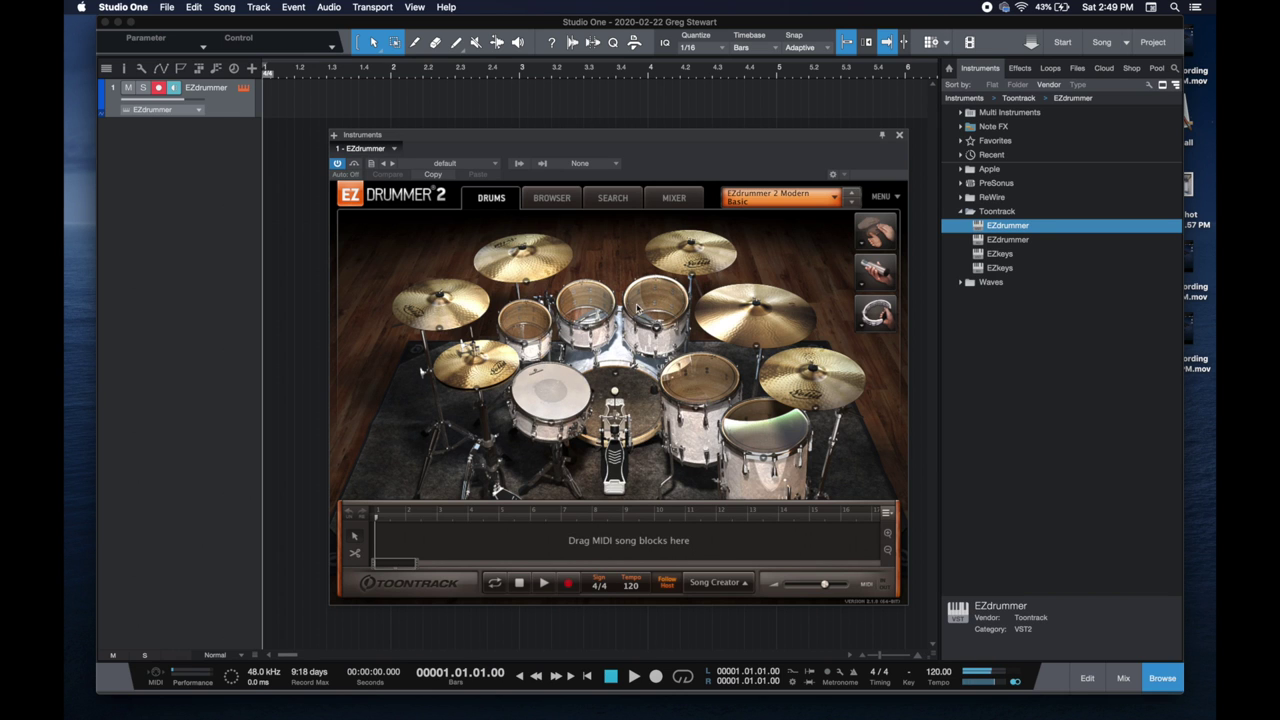
pyautogui.click(655, 322)
pyautogui.click(552, 385)
pyautogui.click(528, 322)
pyautogui.click(585, 320)
# - Add a new external device in Preferences receiving from the USB MIDI Interface
pyautogui.click(124, 7)
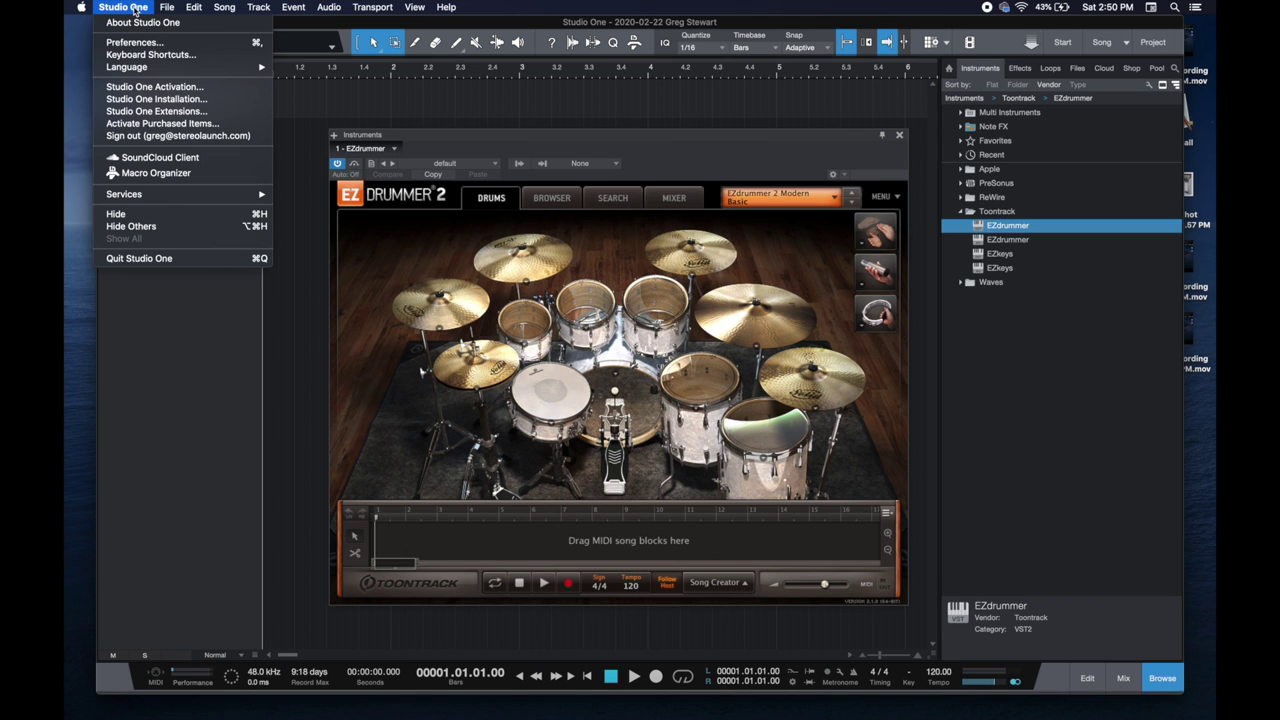
pyautogui.click(133, 43)
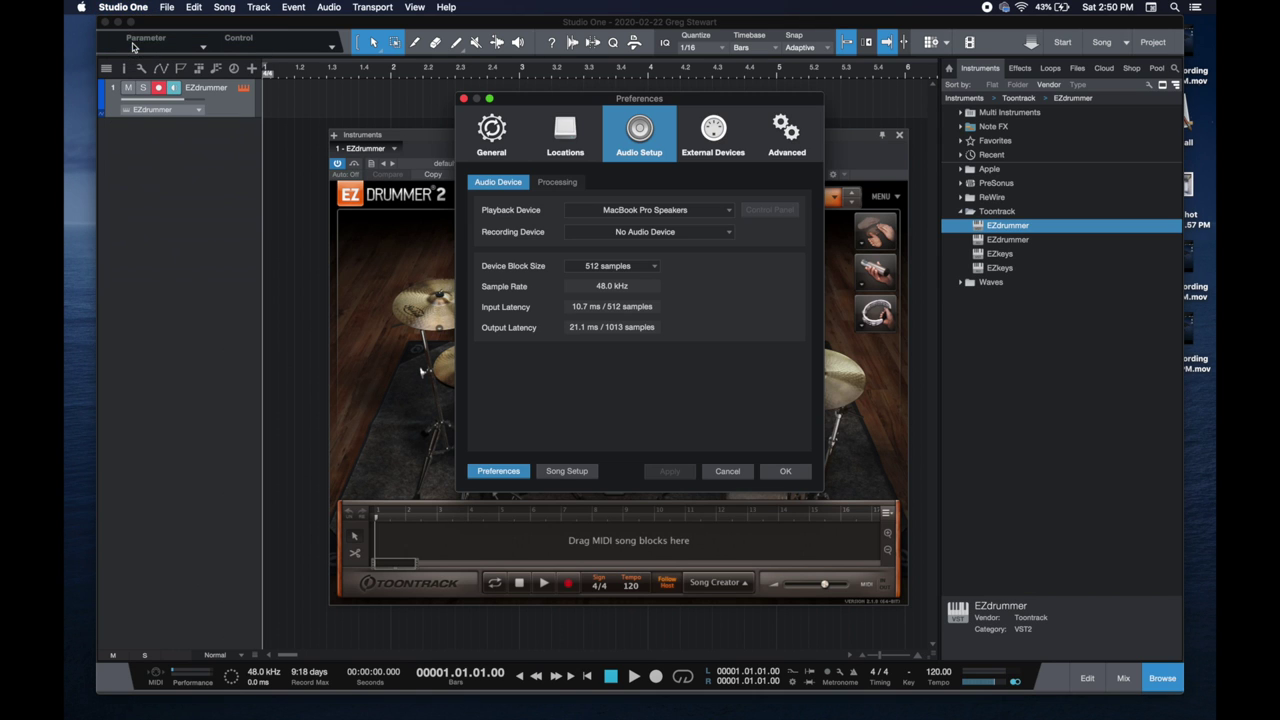
pyautogui.click(714, 138)
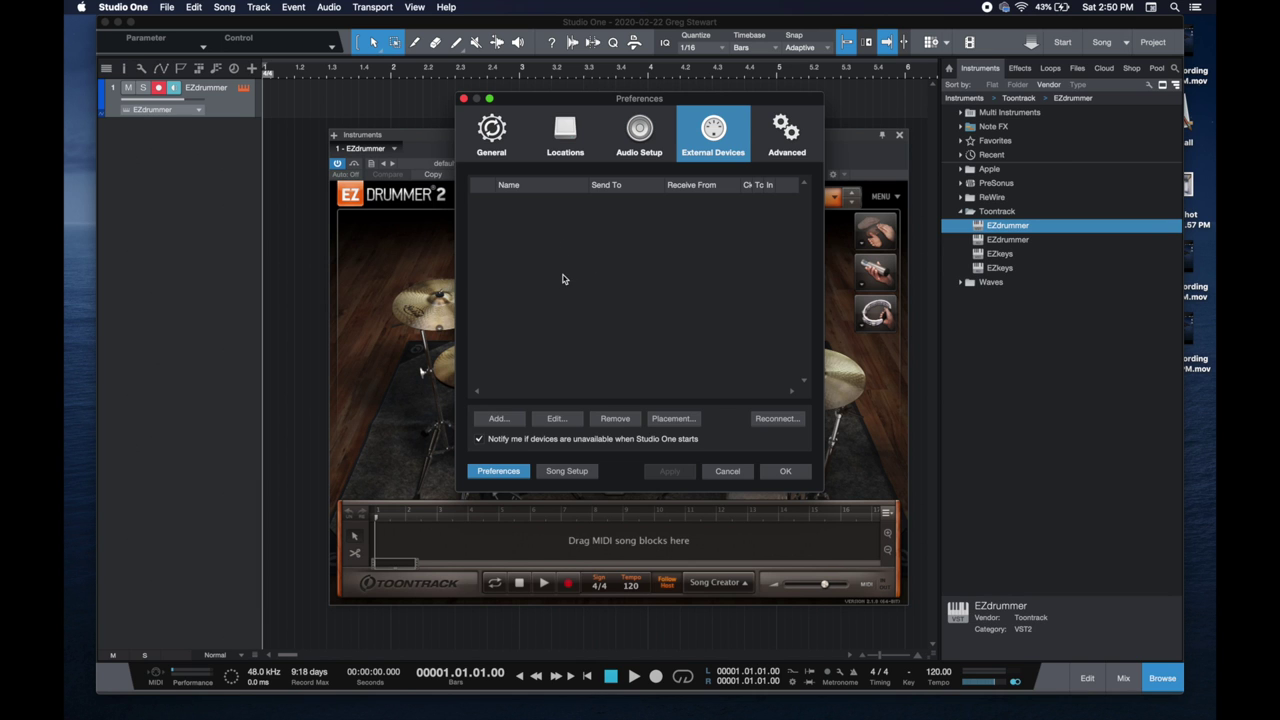
pyautogui.click(498, 418)
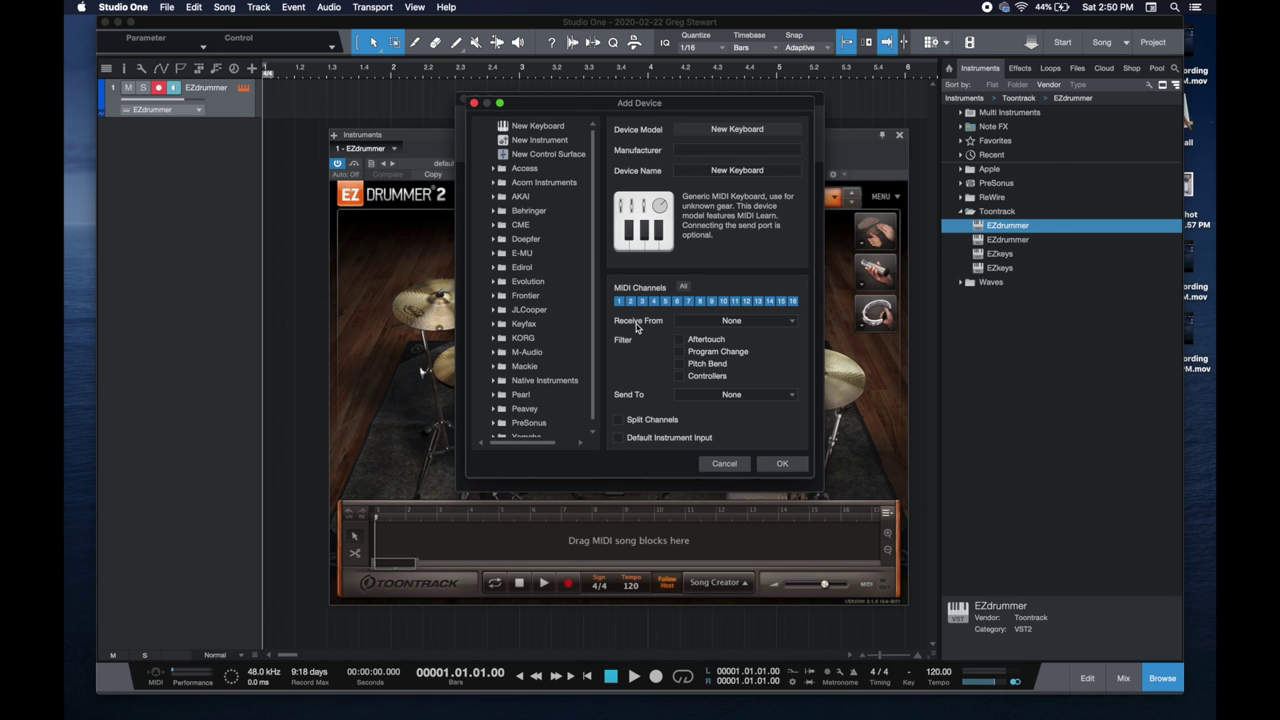
pyautogui.click(705, 322)
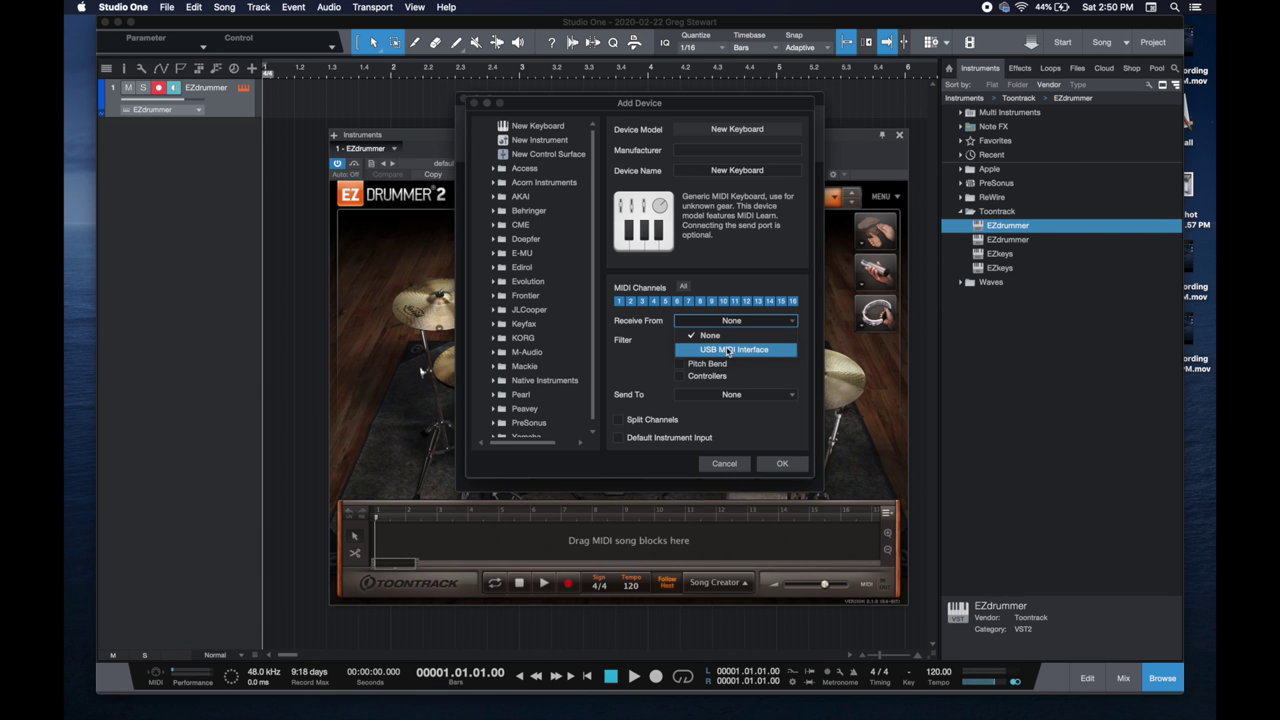
pyautogui.click(731, 351)
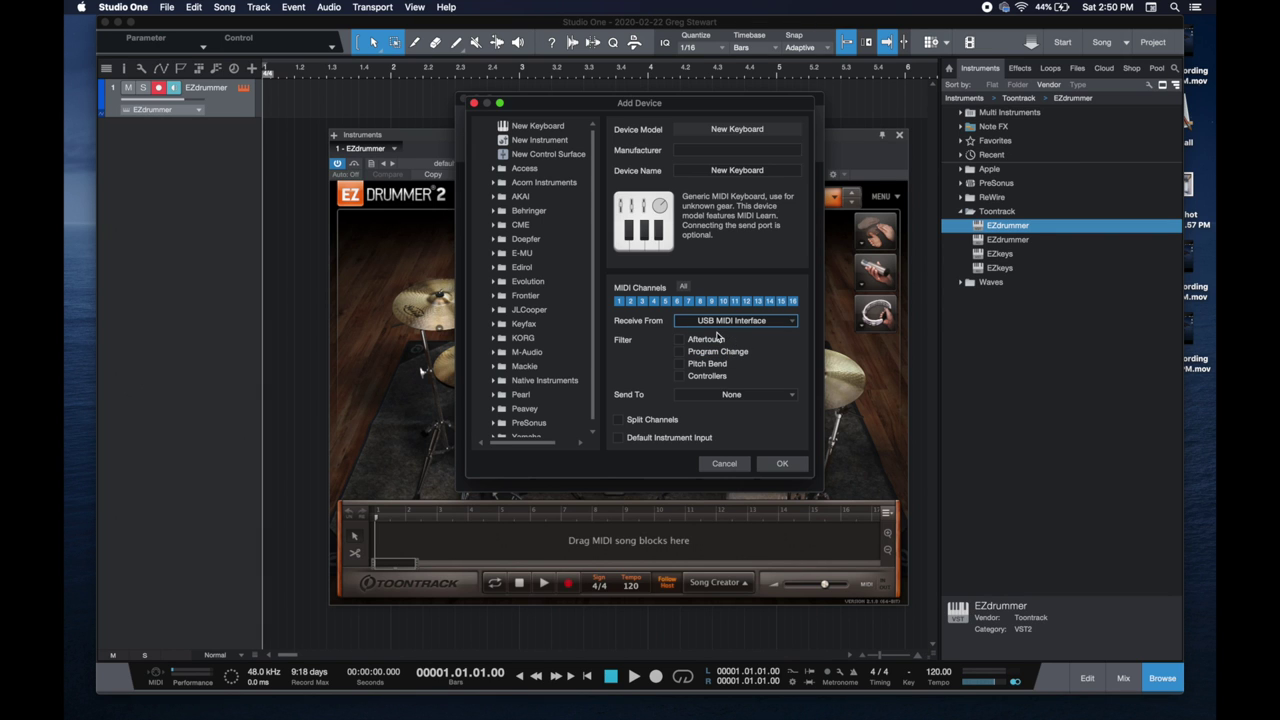
# - Name the device 'FORE MIDI Interface' and confirm it
pyautogui.click(716, 171)
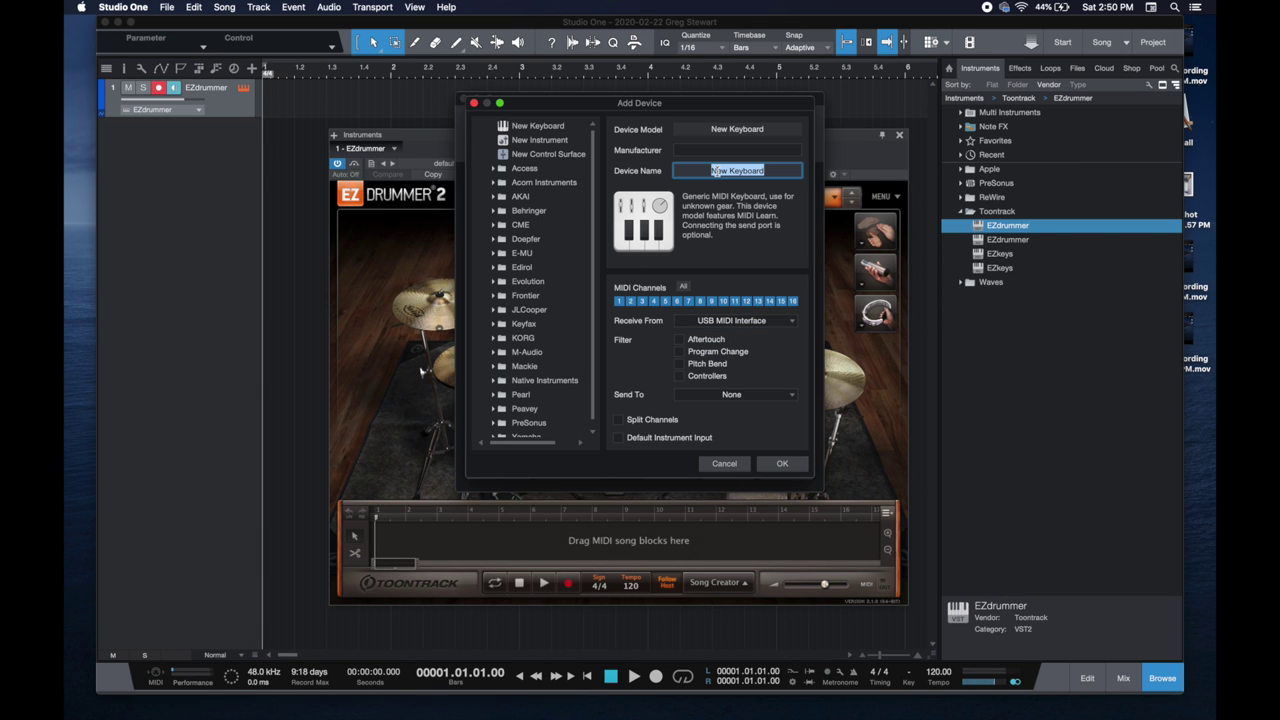
pyautogui.write('FORE MIDI Inter')
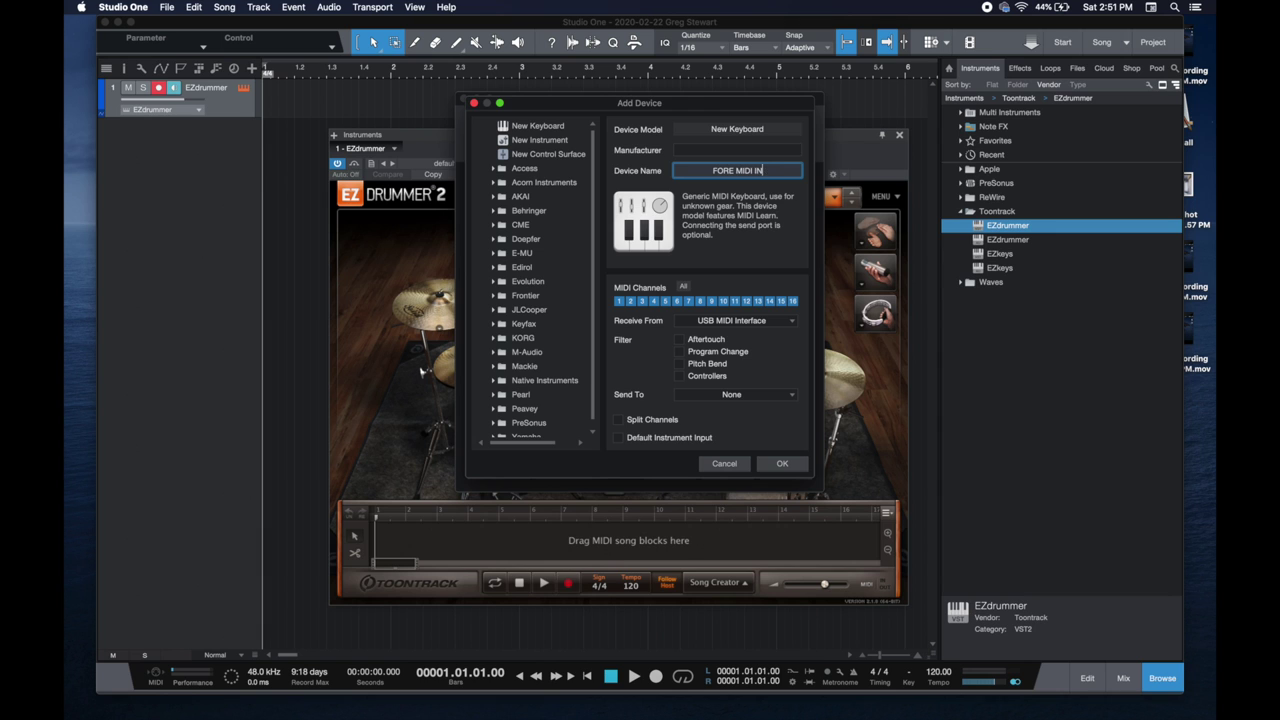
pyautogui.write('terfase')
pyautogui.press('BackSpace')
pyautogui.press('BackSpace')
pyautogui.write('ce')
pyautogui.click(782, 463)
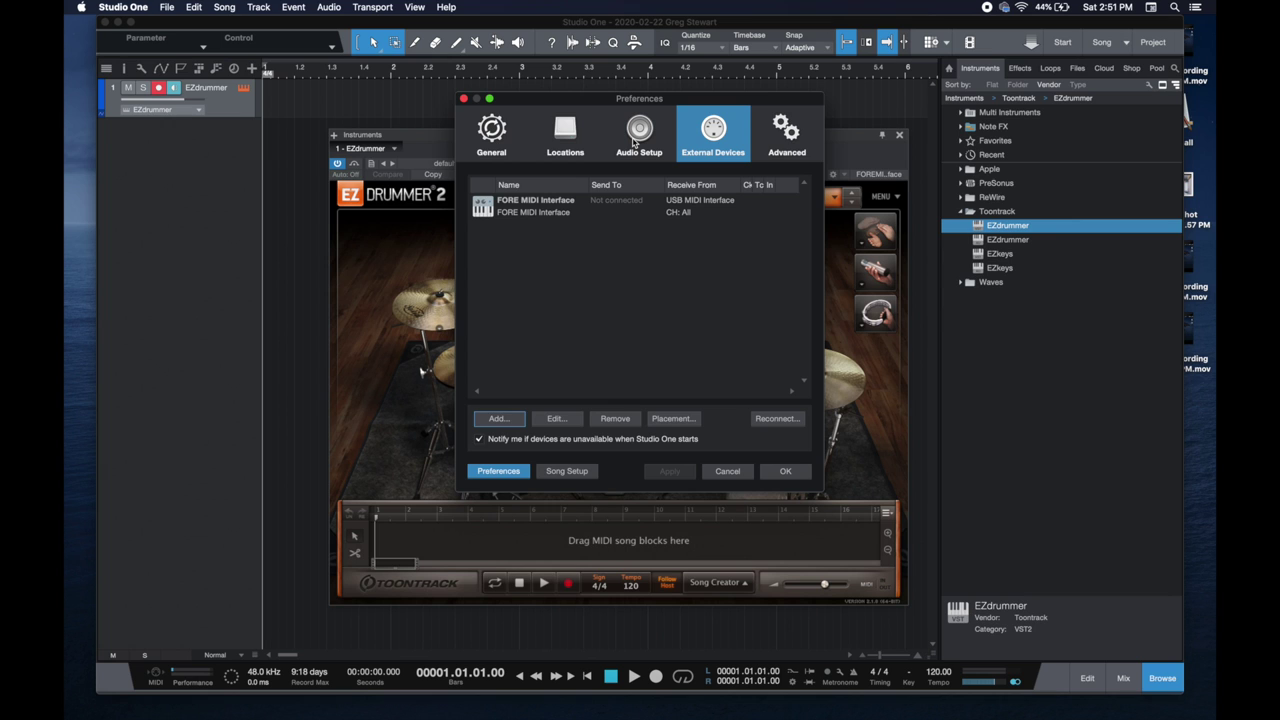
# - Choose External Headphones as the Audio Setup playback device and close Preferences
pyautogui.click(636, 140)
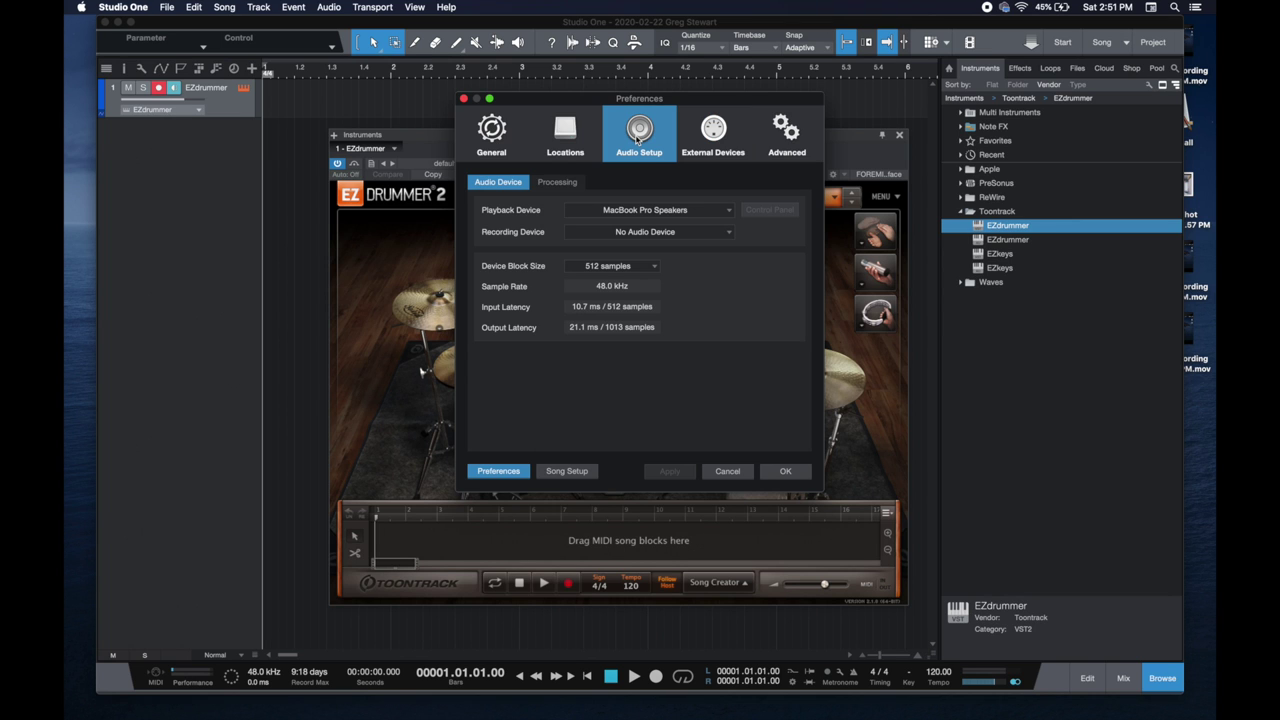
pyautogui.click(653, 211)
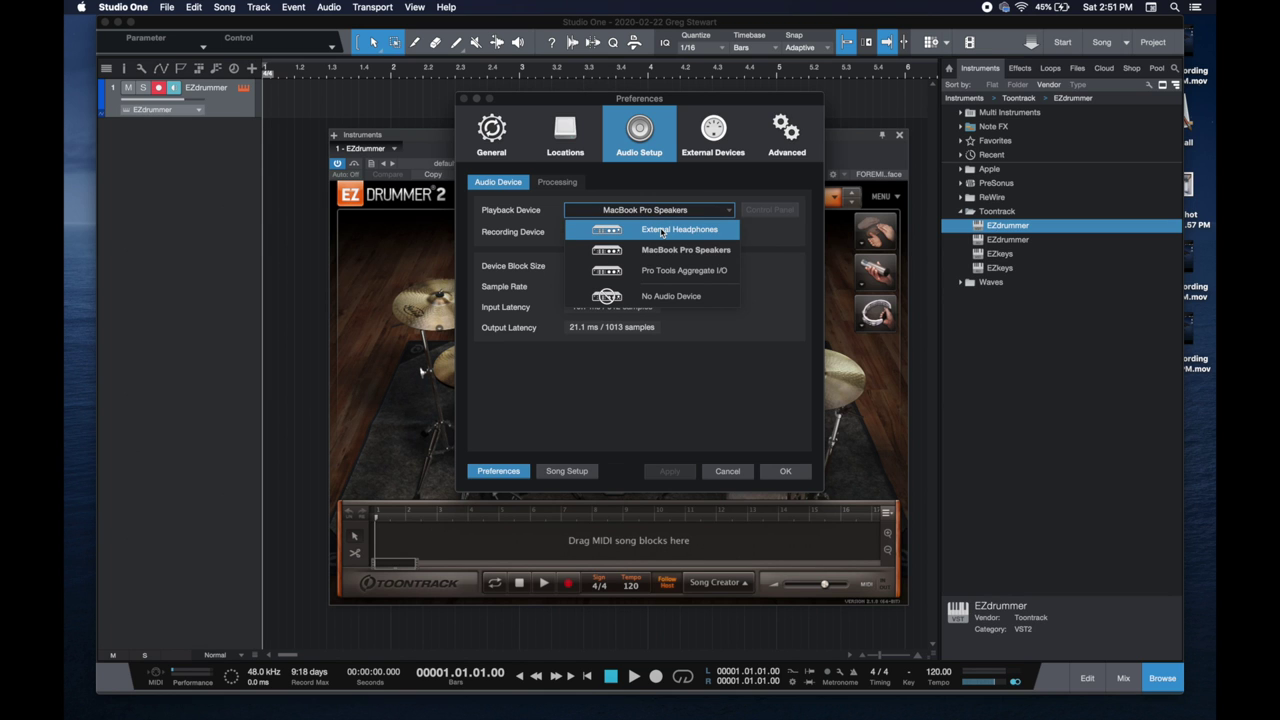
pyautogui.click(661, 232)
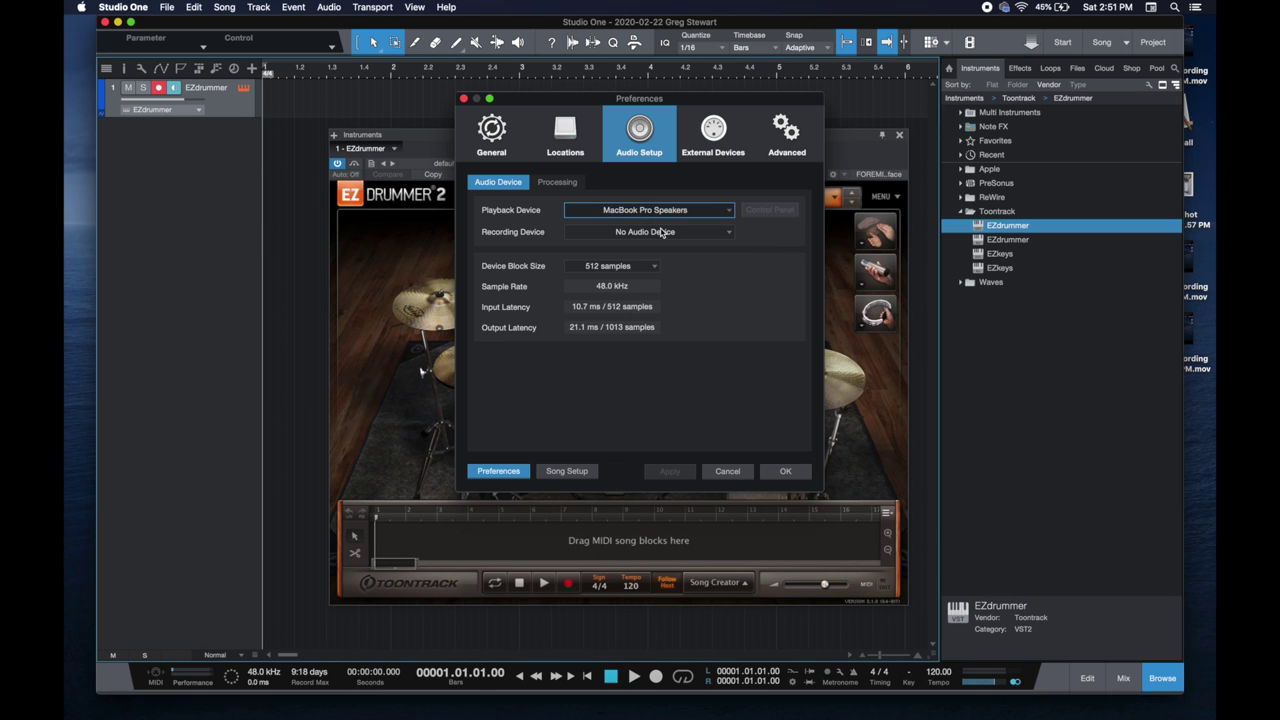
pyautogui.click(782, 472)
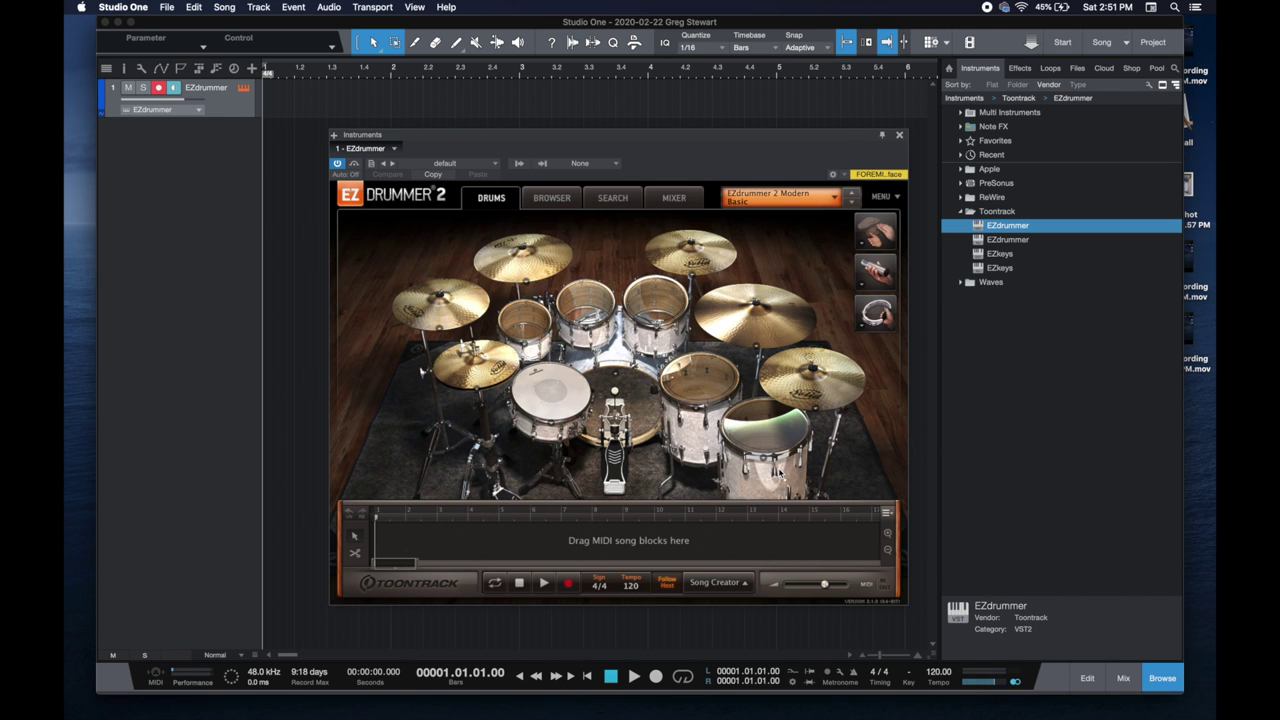